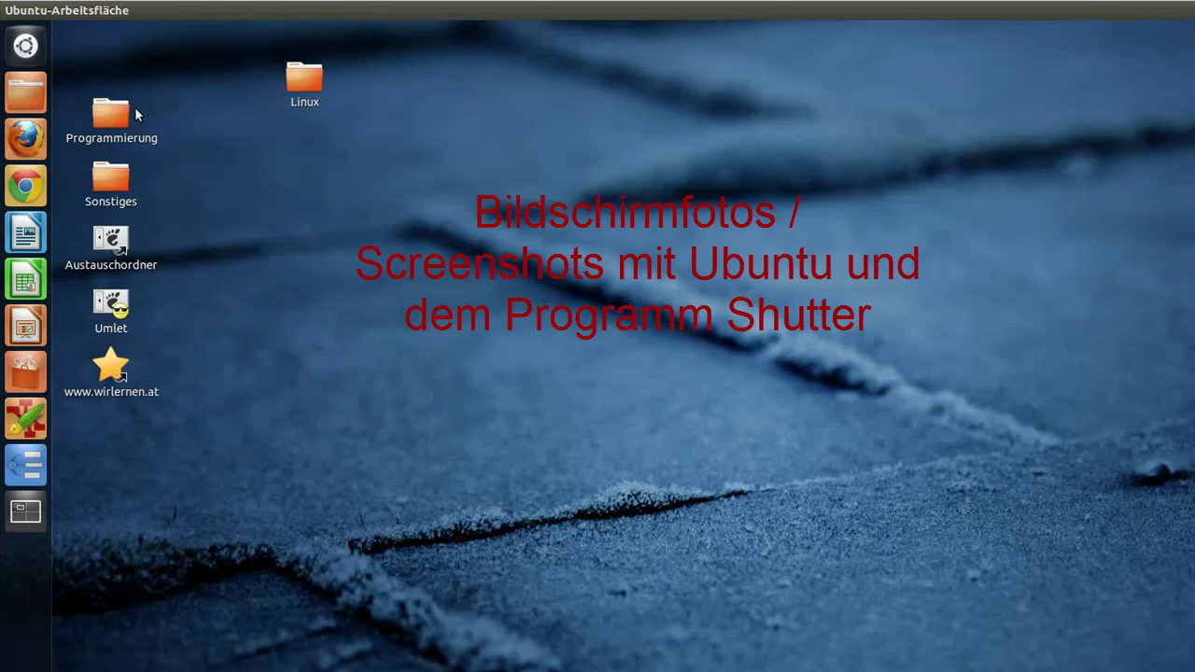
Step: Search the applications for "bildschirm", open the Bildschirmfoto tool and capture the entire screen
{"action": "left_click", "coordinate": [26, 44]}
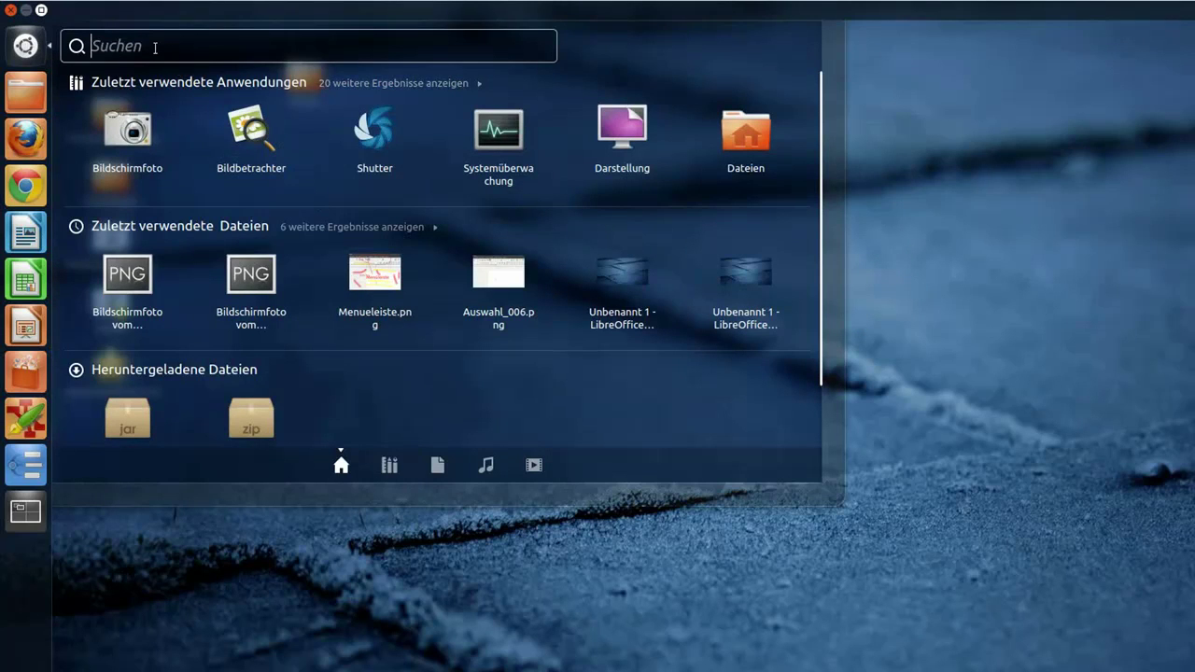
{"action": "type", "text": "bildsc"}
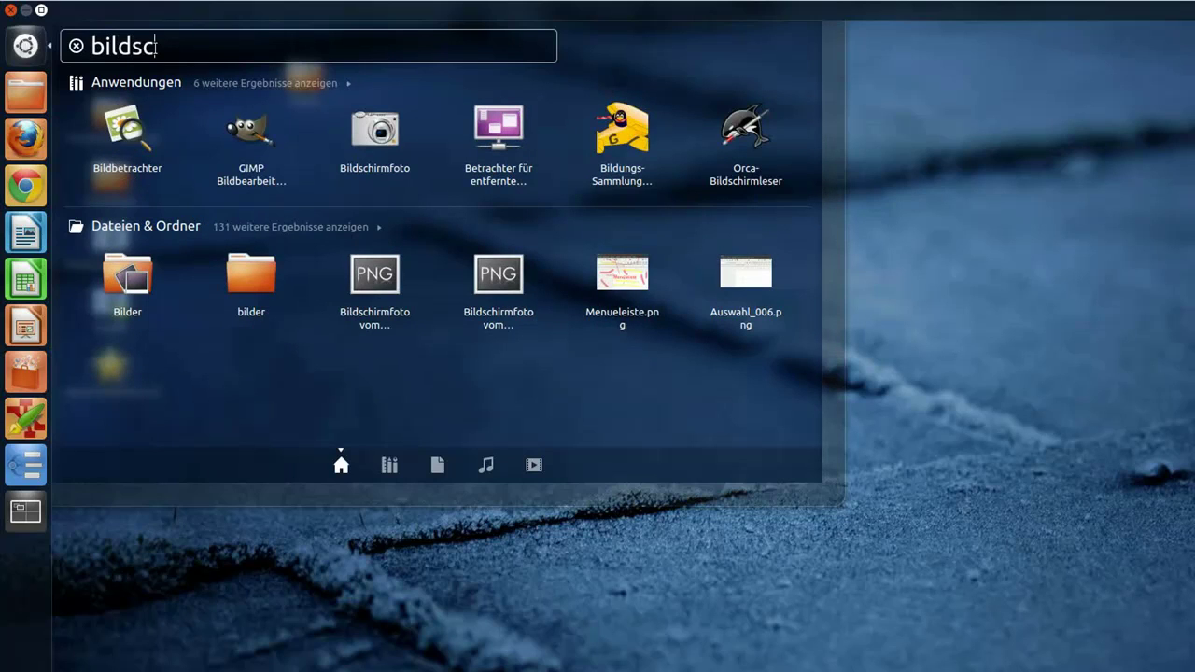
{"action": "type", "text": "hirm"}
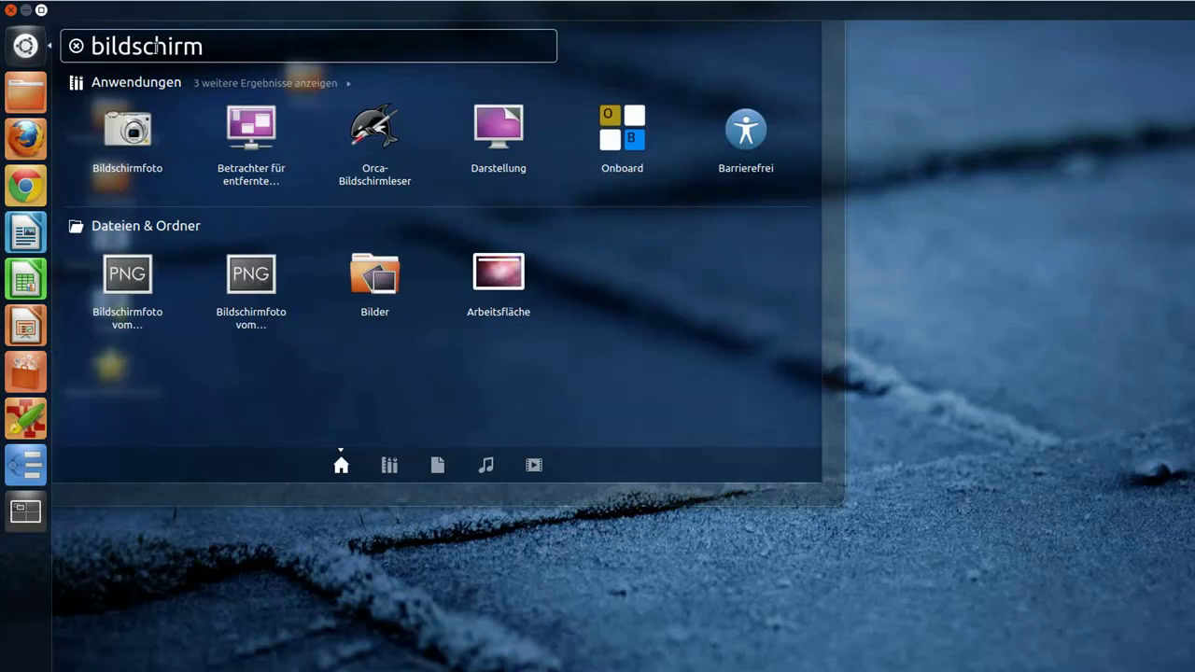
{"action": "left_click", "coordinate": [129, 131]}
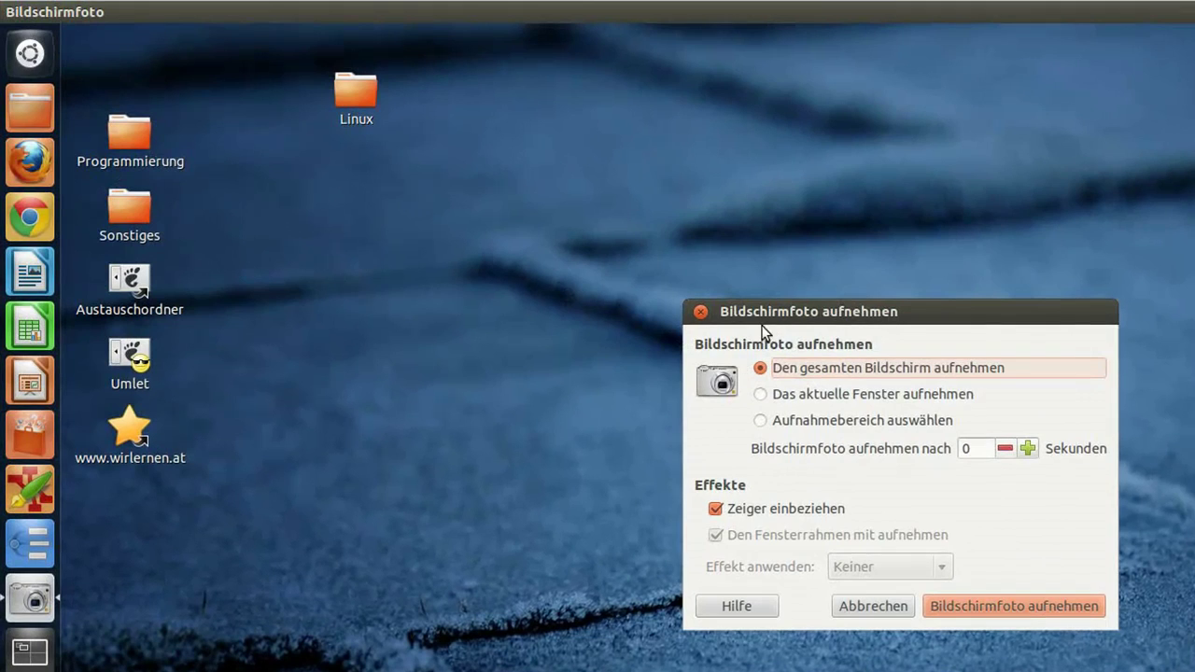
{"action": "left_click_drag", "start_coordinate": [795, 312], "coordinate": [781, 214]}
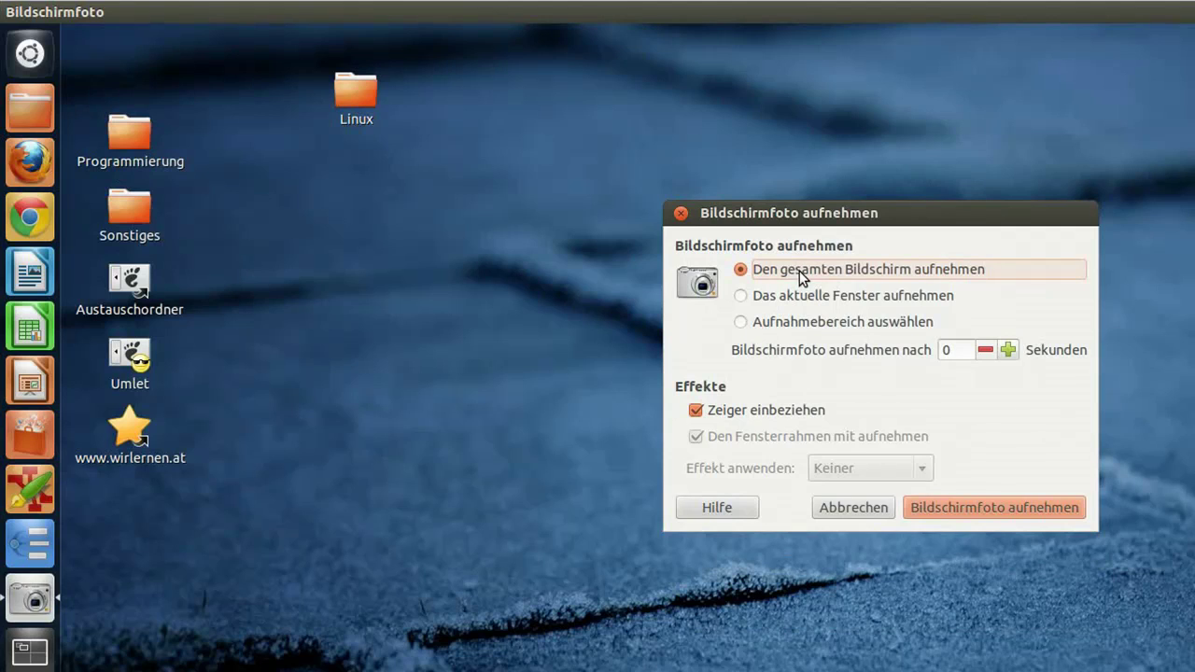
{"action": "left_click", "coordinate": [946, 509]}
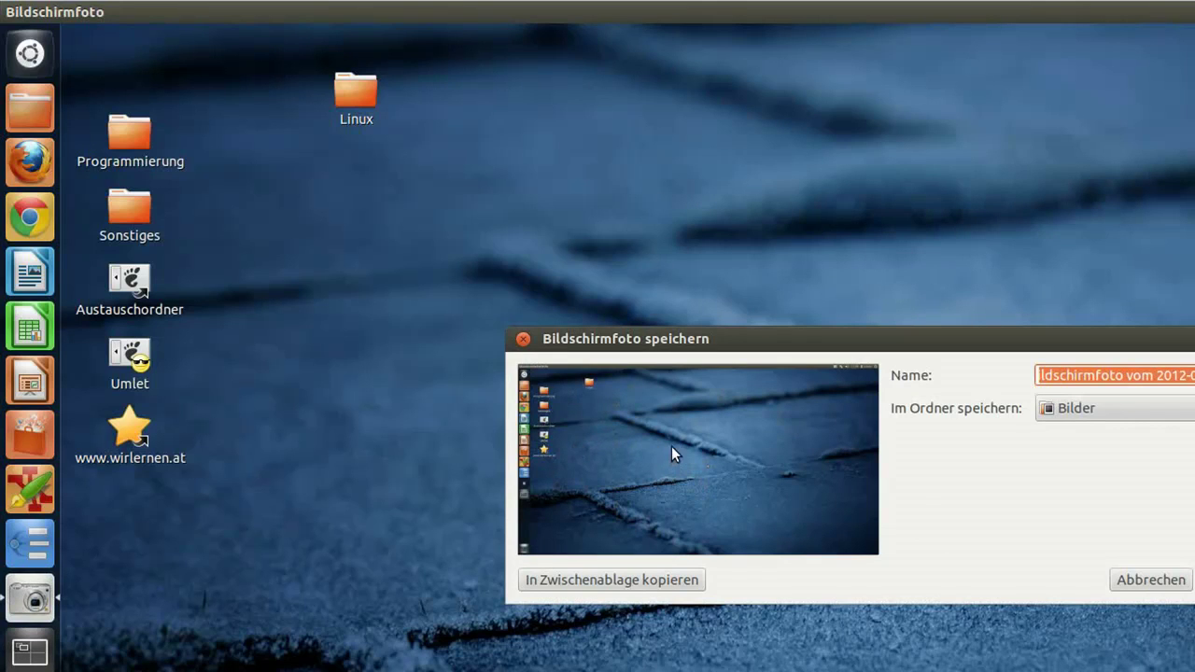
Step: Check the save folder choices and the name field for the full-screen capture, and cancel saving it
{"action": "left_click", "coordinate": [1078, 410]}
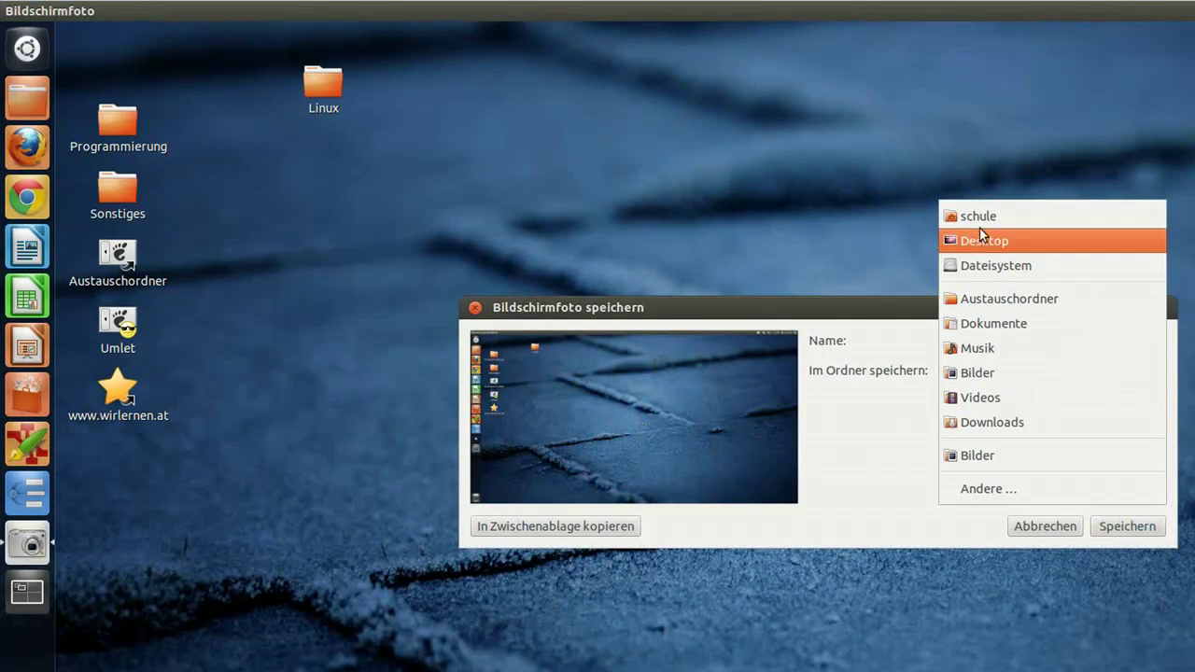
{"action": "left_click", "coordinate": [928, 369]}
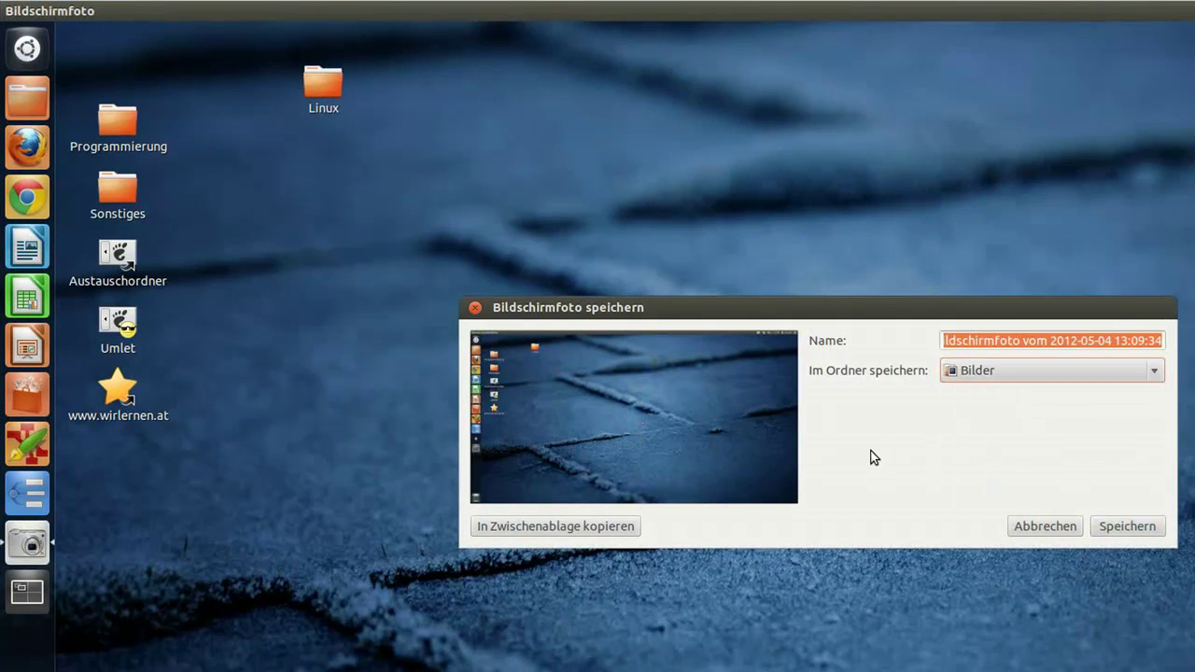
{"action": "left_click", "coordinate": [1037, 340]}
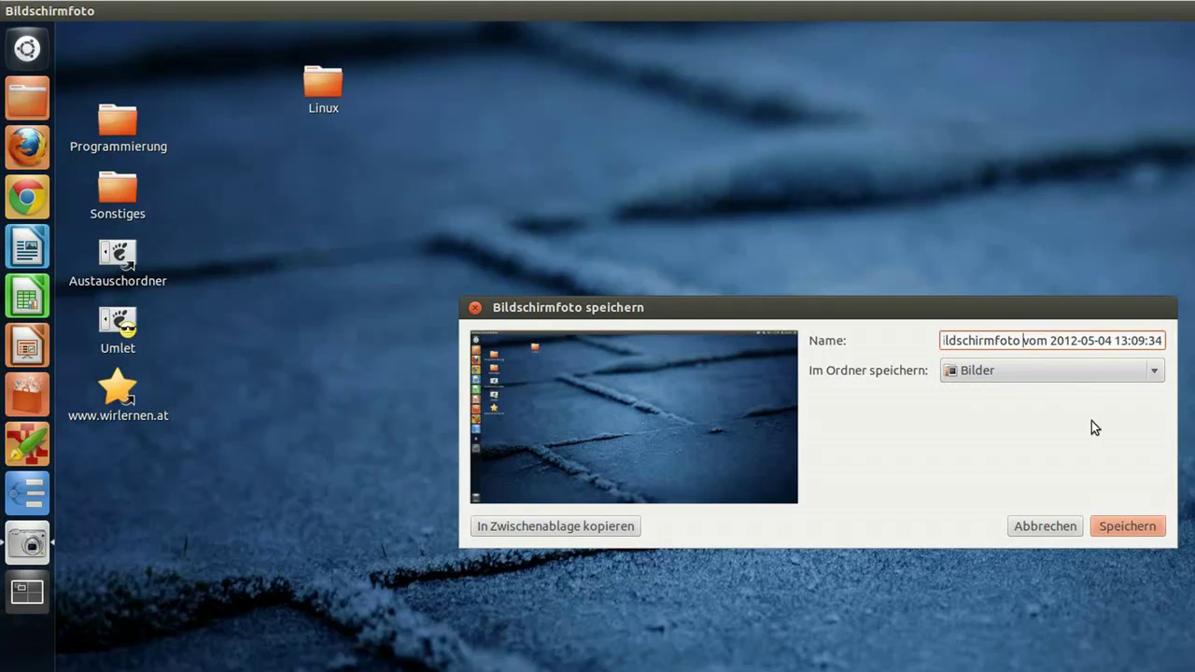
{"action": "left_click", "coordinate": [1034, 527]}
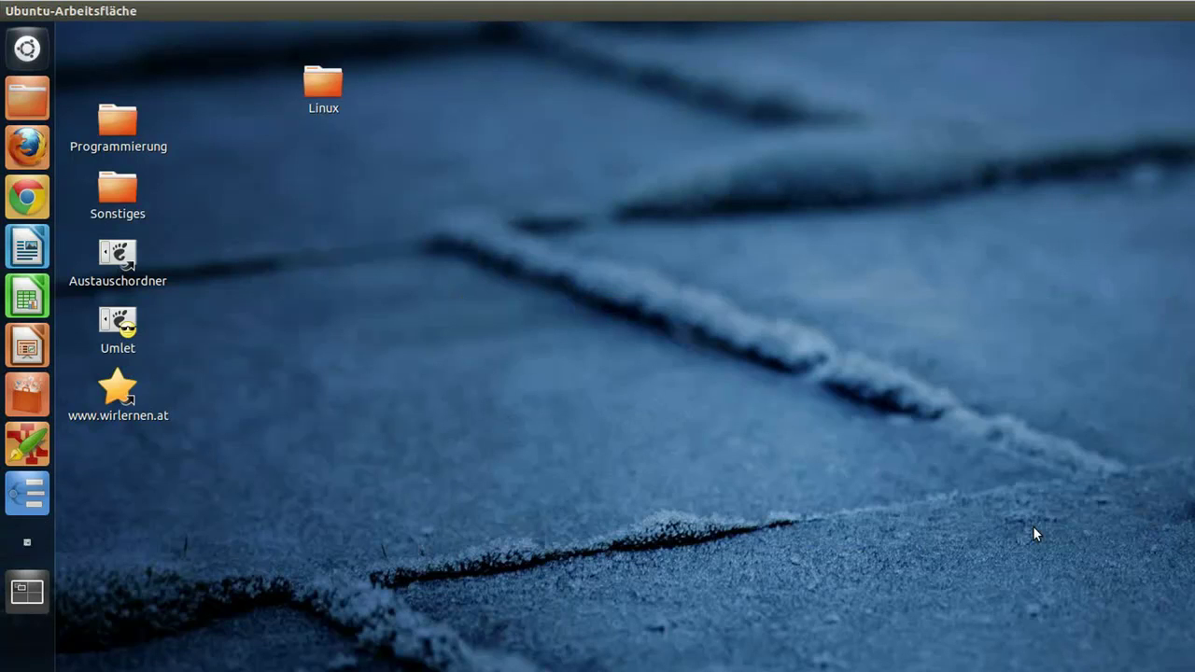
Step: Reopen the Bildschirmfoto tool and set it to capture the current window
{"action": "left_click", "coordinate": [32, 51]}
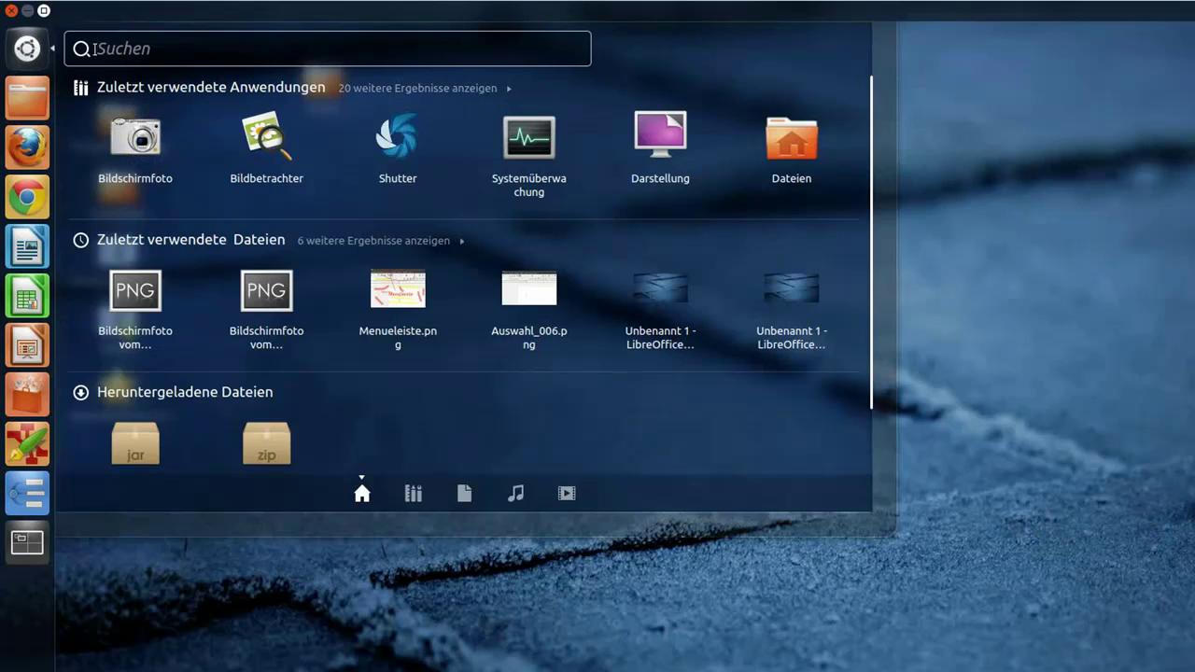
{"action": "left_click", "coordinate": [137, 152]}
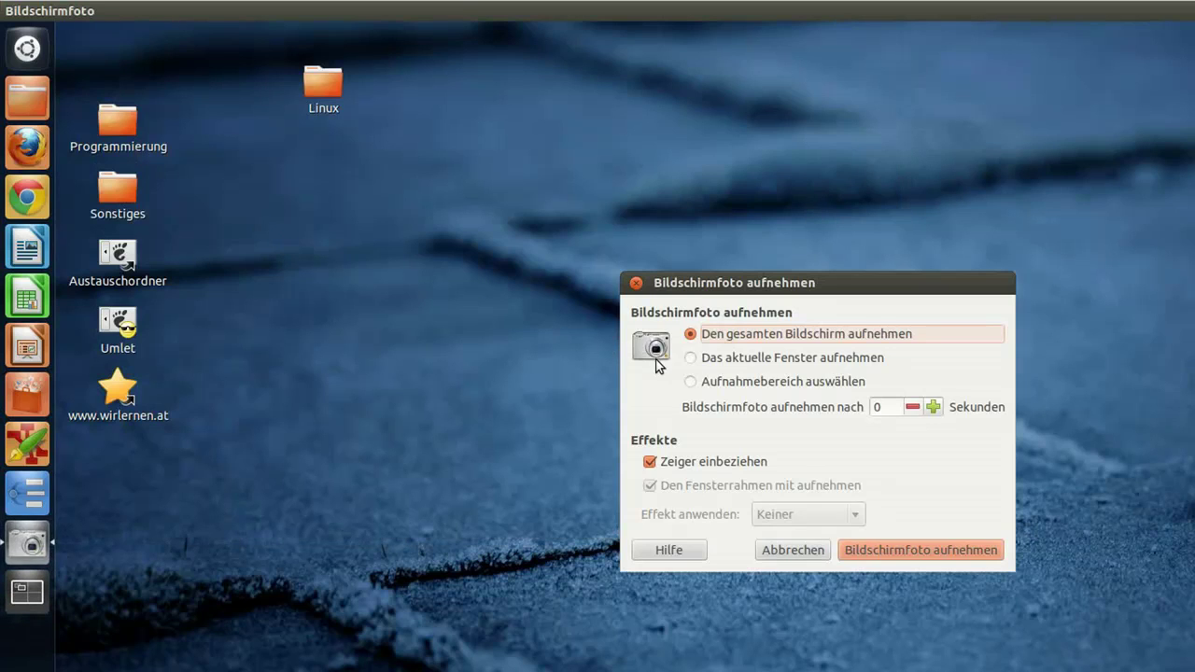
{"action": "left_click", "coordinate": [692, 360]}
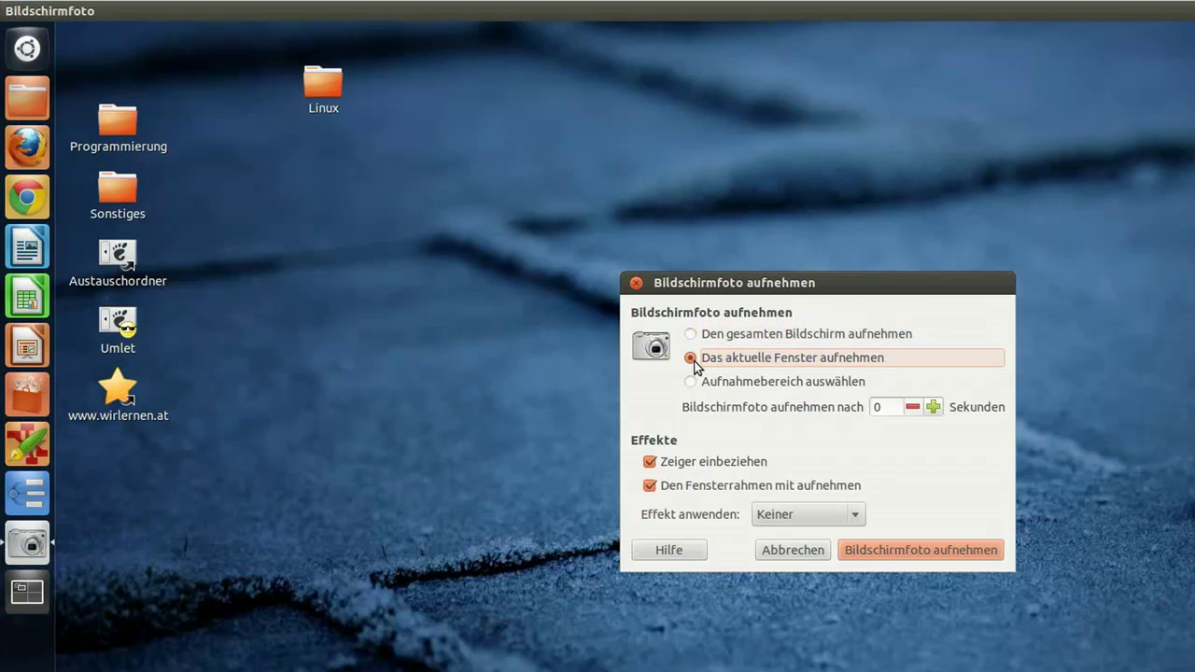
Step: Create a new LibreOffice Writer document, restore its window from full size and move it clear of the desktop icons
{"action": "right_click", "coordinate": [29, 247]}
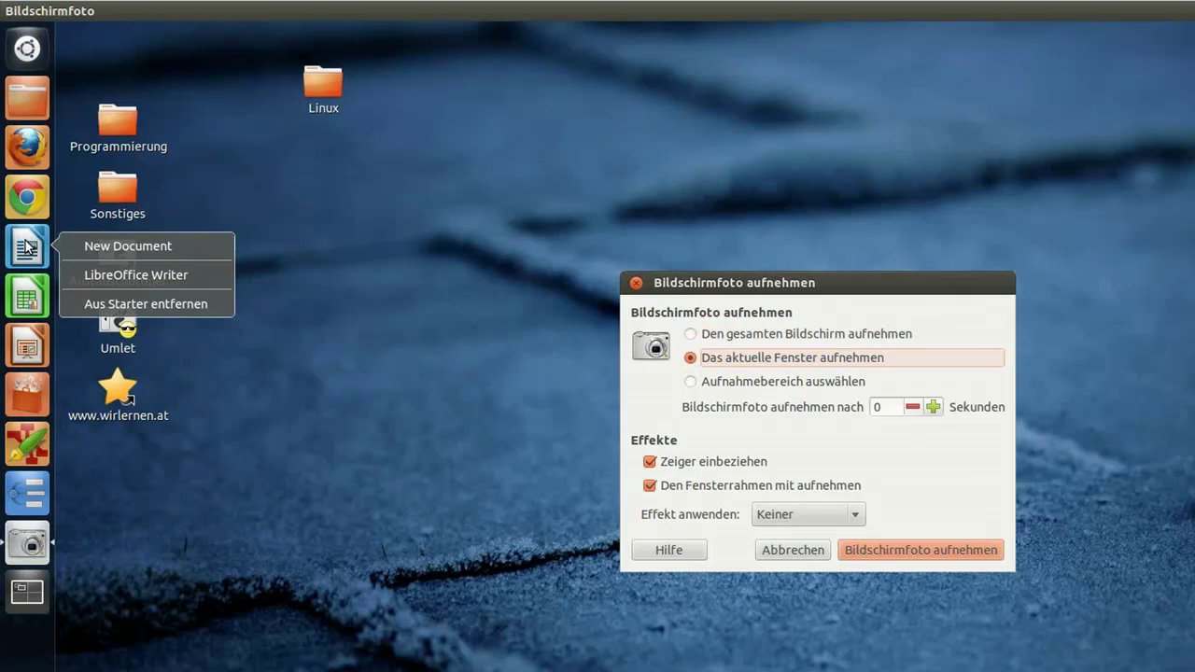
{"action": "left_click", "coordinate": [136, 249]}
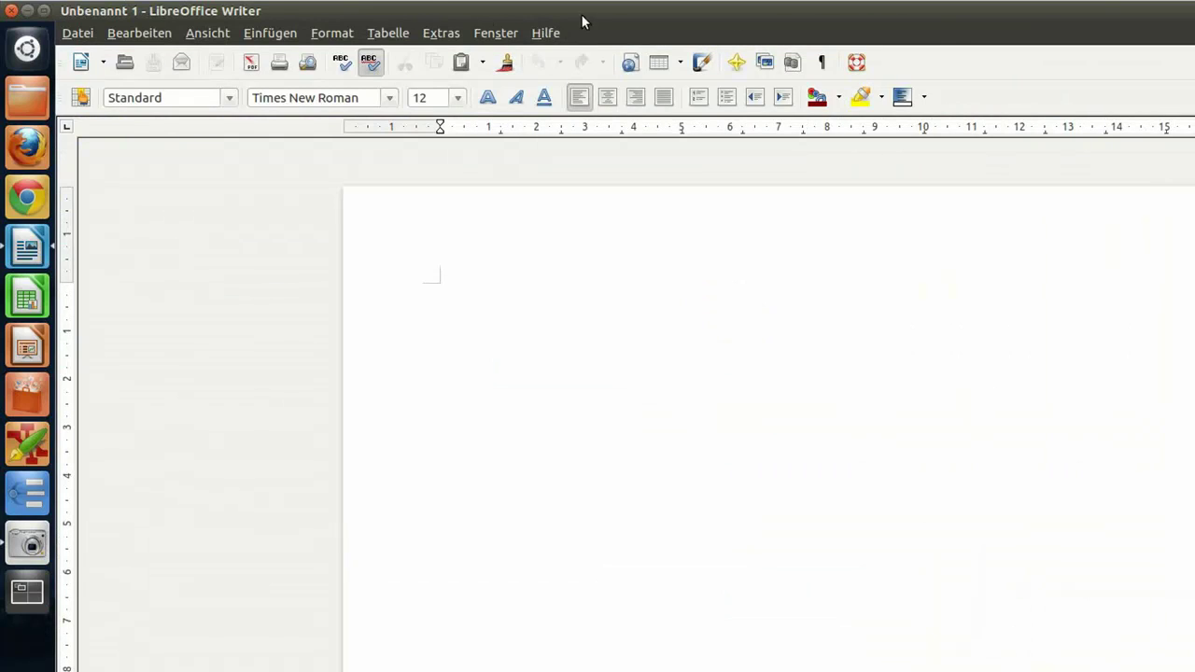
{"action": "left_click", "coordinate": [50, 11]}
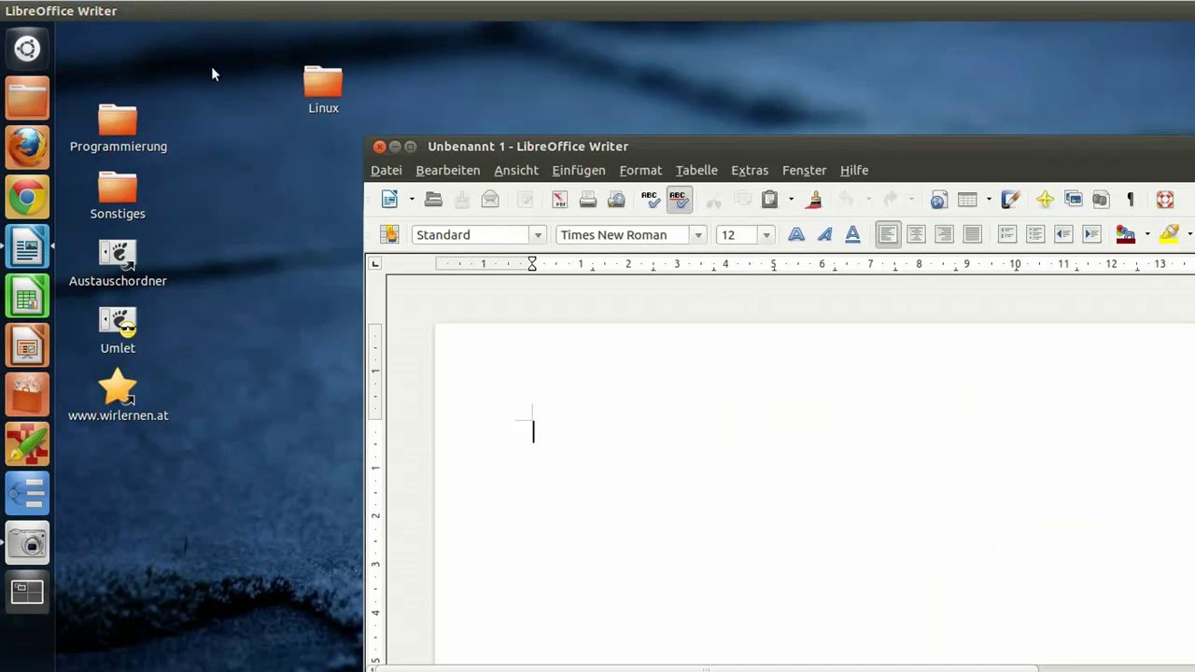
{"action": "left_click_drag", "start_coordinate": [523, 158], "coordinate": [805, 175]}
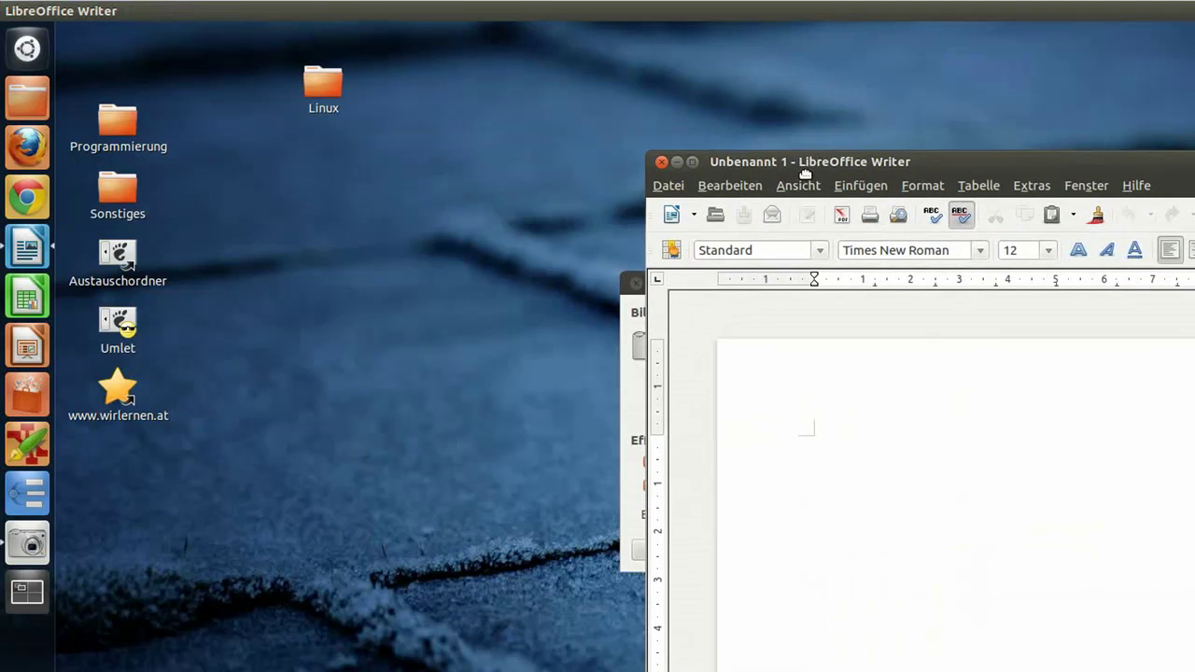
Step: Capture the Writer window with a 2-second delay, and discard the resulting screenshot
{"action": "left_click", "coordinate": [623, 336]}
{"action": "left_click_drag", "start_coordinate": [715, 283], "coordinate": [301, 171]}
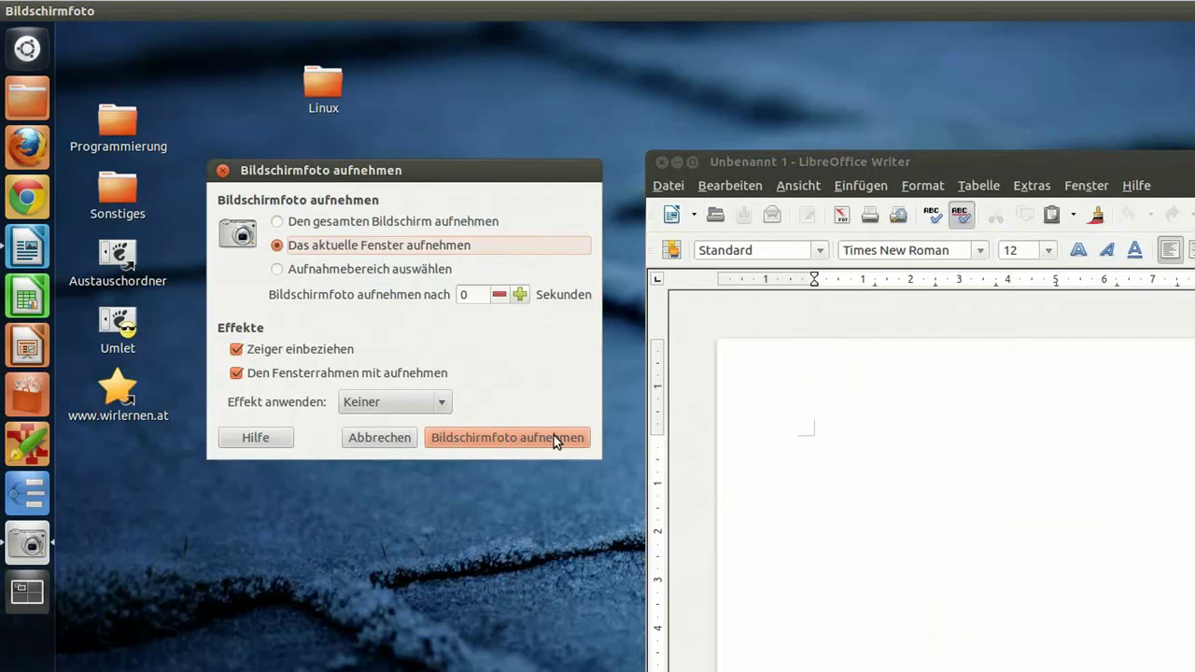
{"action": "left_click", "coordinate": [520, 295]}
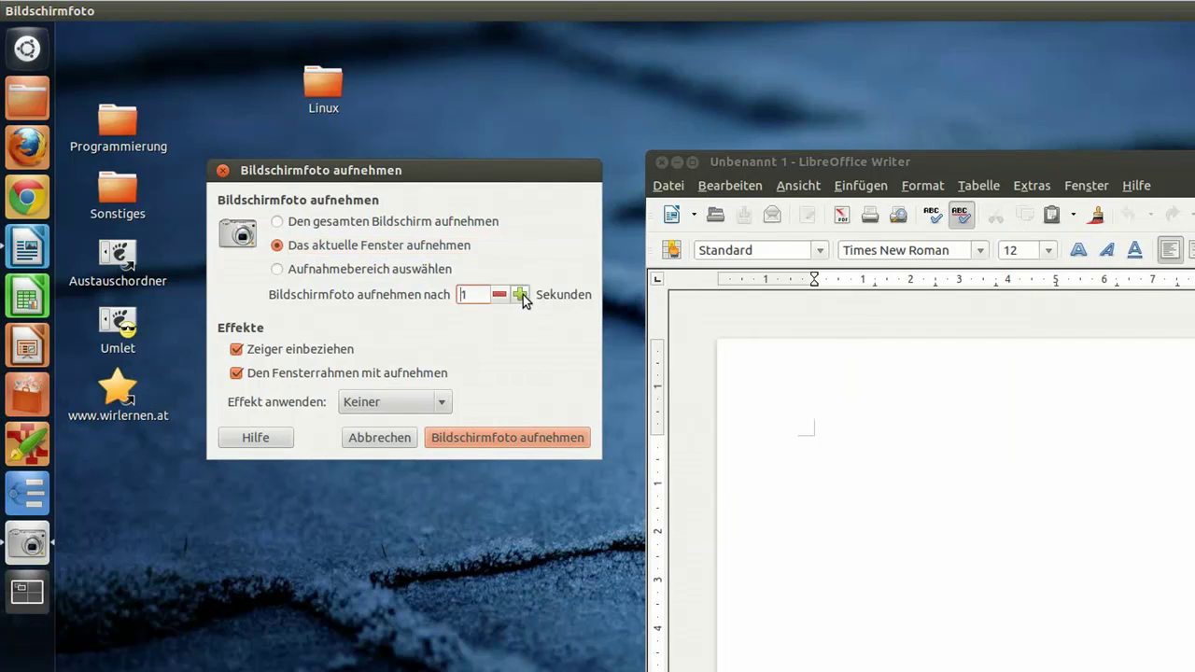
{"action": "left_click", "coordinate": [520, 295]}
{"action": "left_click", "coordinate": [523, 434]}
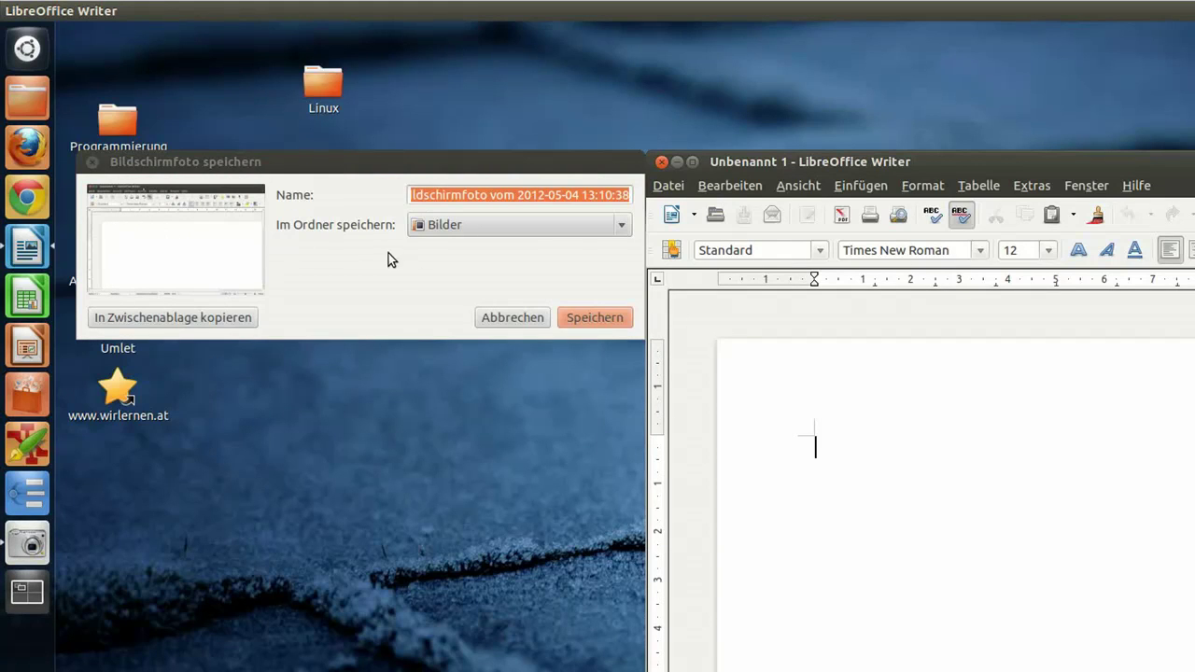
{"action": "left_click", "coordinate": [512, 318]}
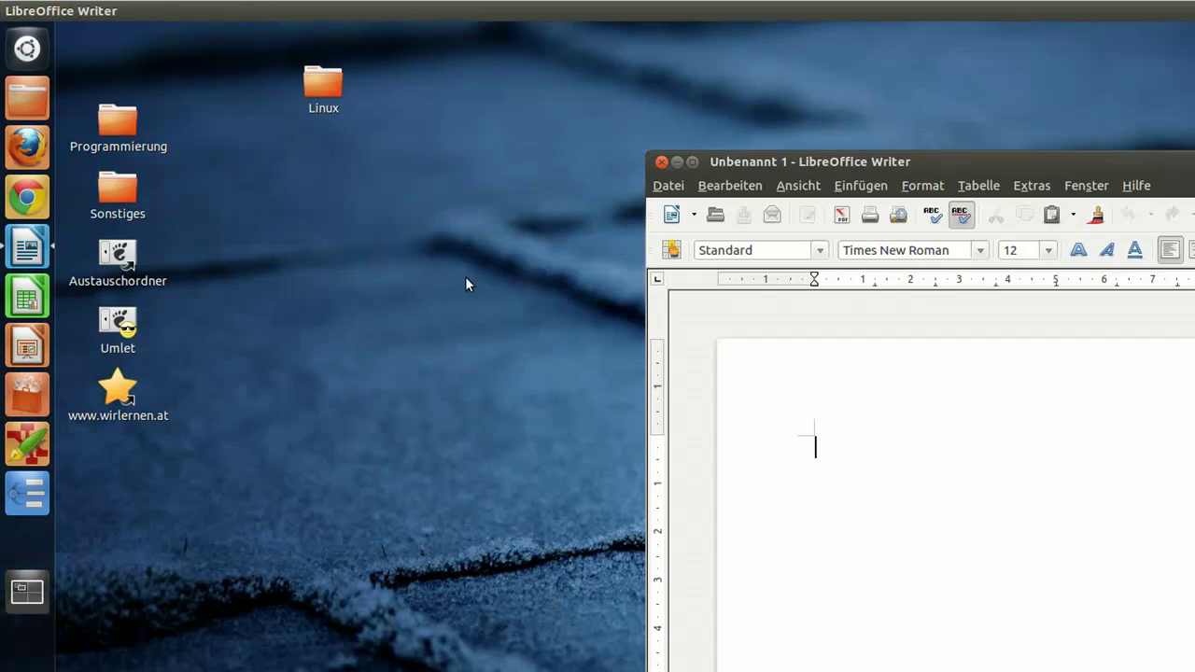
Step: Reopen the Bildschirmfoto tool and capture a selected rectangular area covering part of the desktop and the Writer window
{"action": "left_click", "coordinate": [27, 49]}
{"action": "left_click", "coordinate": [136, 131]}
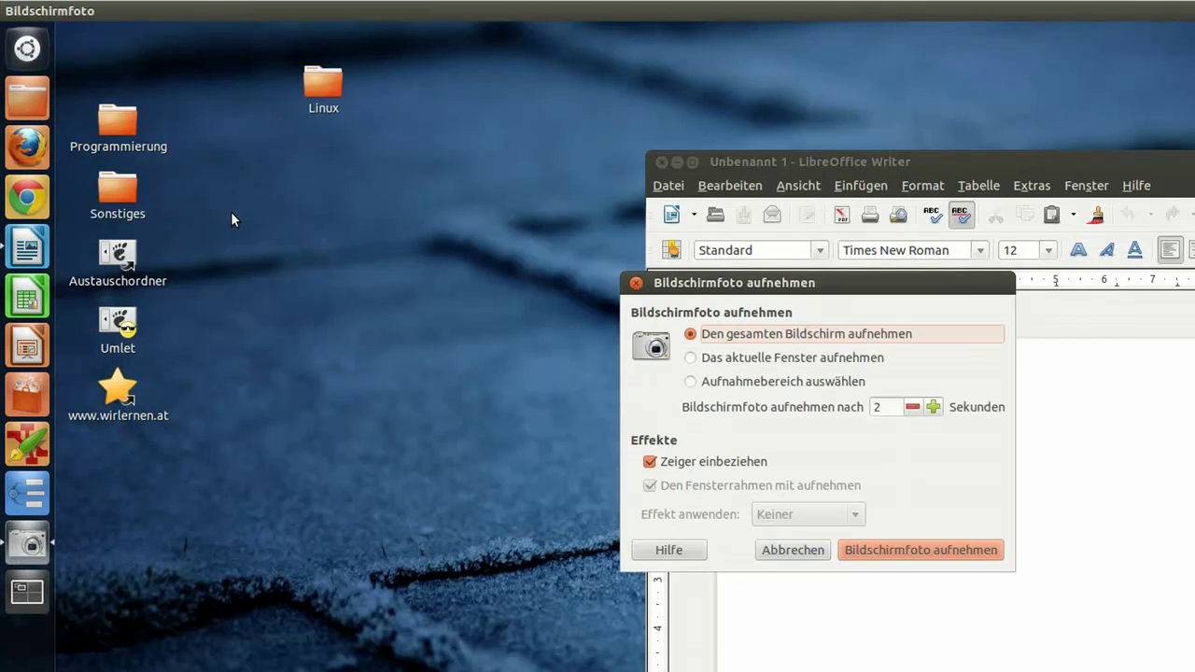
{"action": "left_click", "coordinate": [744, 385]}
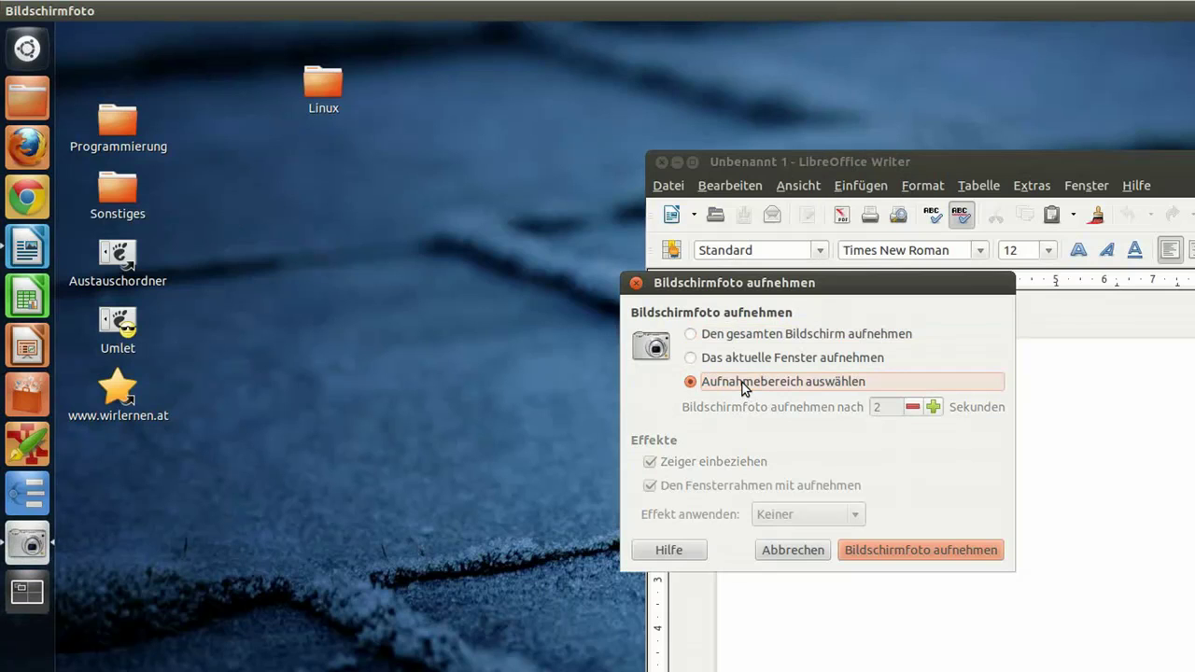
{"action": "left_click_drag", "start_coordinate": [782, 290], "coordinate": [349, 221]}
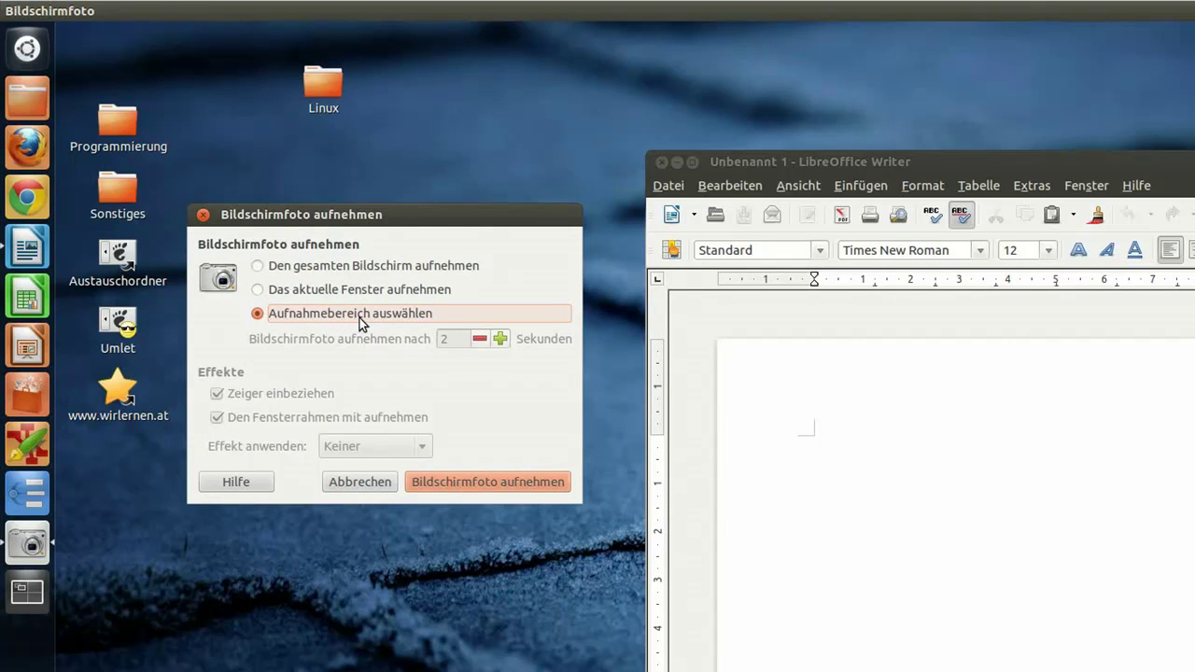
{"action": "left_click", "coordinate": [483, 489]}
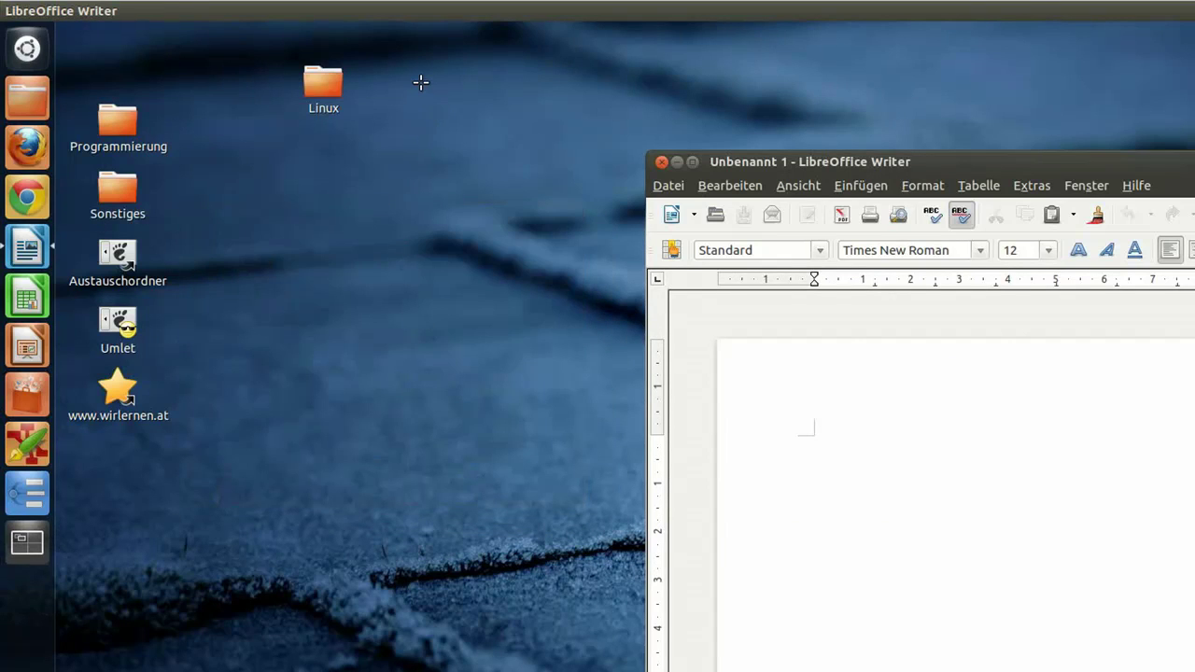
{"action": "left_click_drag", "start_coordinate": [421, 82], "coordinate": [1181, 509]}
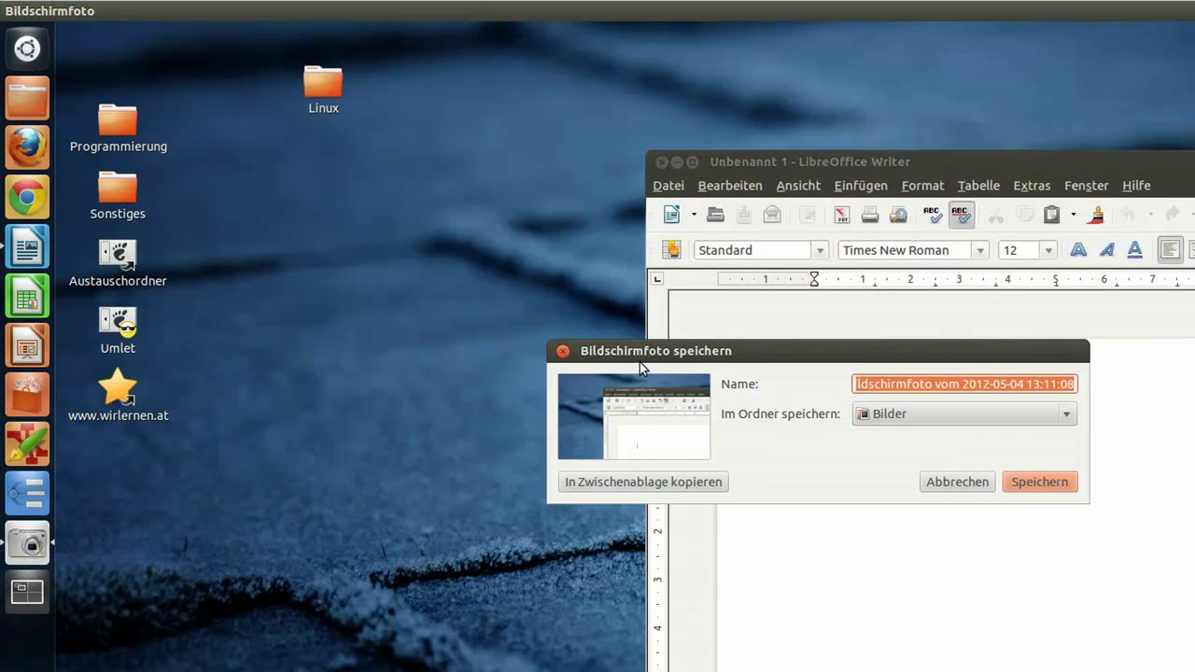
Step: Review the area capture's preview and save folder choices, and cancel saving it
{"action": "left_click_drag", "start_coordinate": [640, 362], "coordinate": [459, 140]}
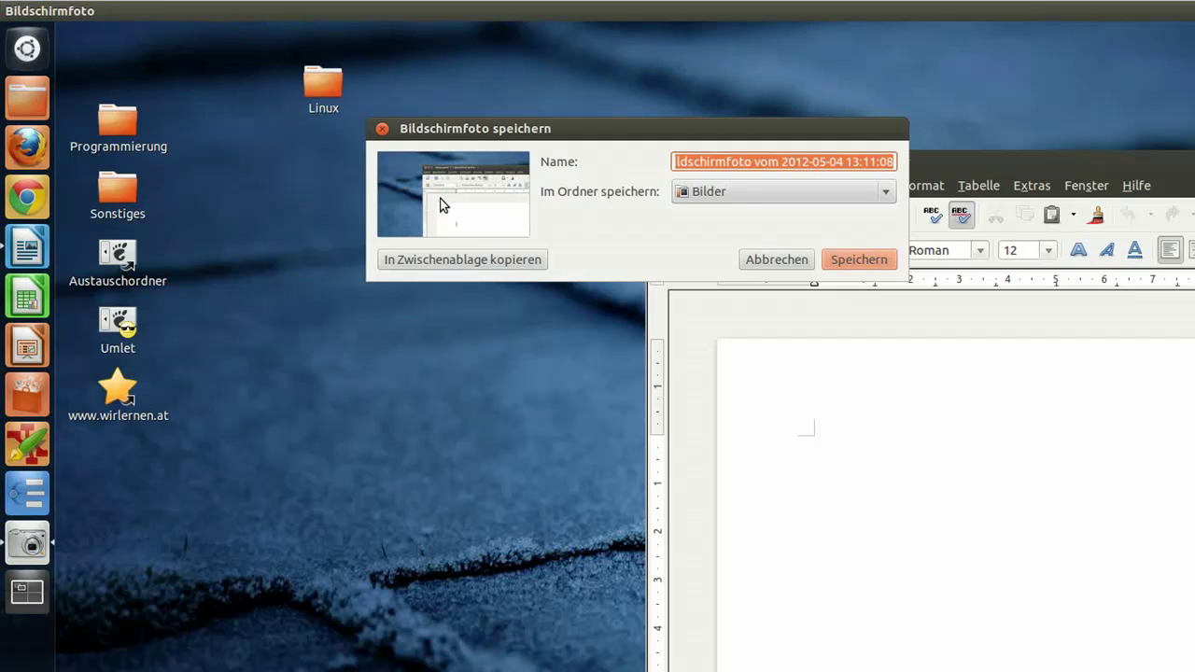
{"action": "left_click", "coordinate": [738, 193]}
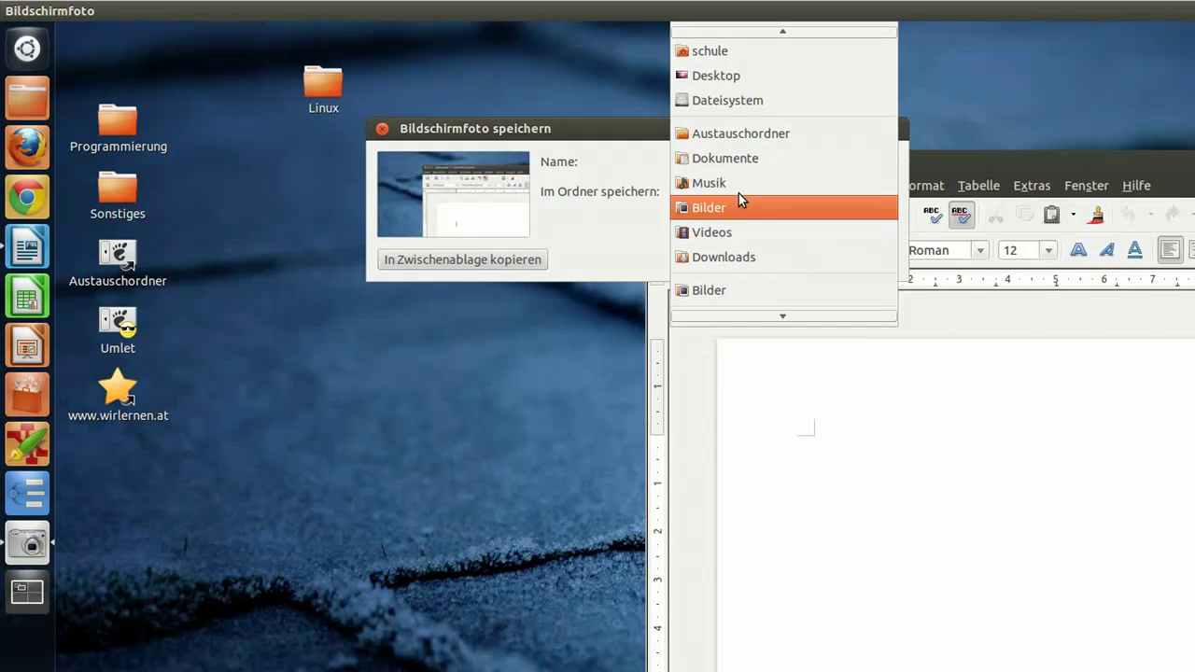
{"action": "left_click", "coordinate": [635, 246]}
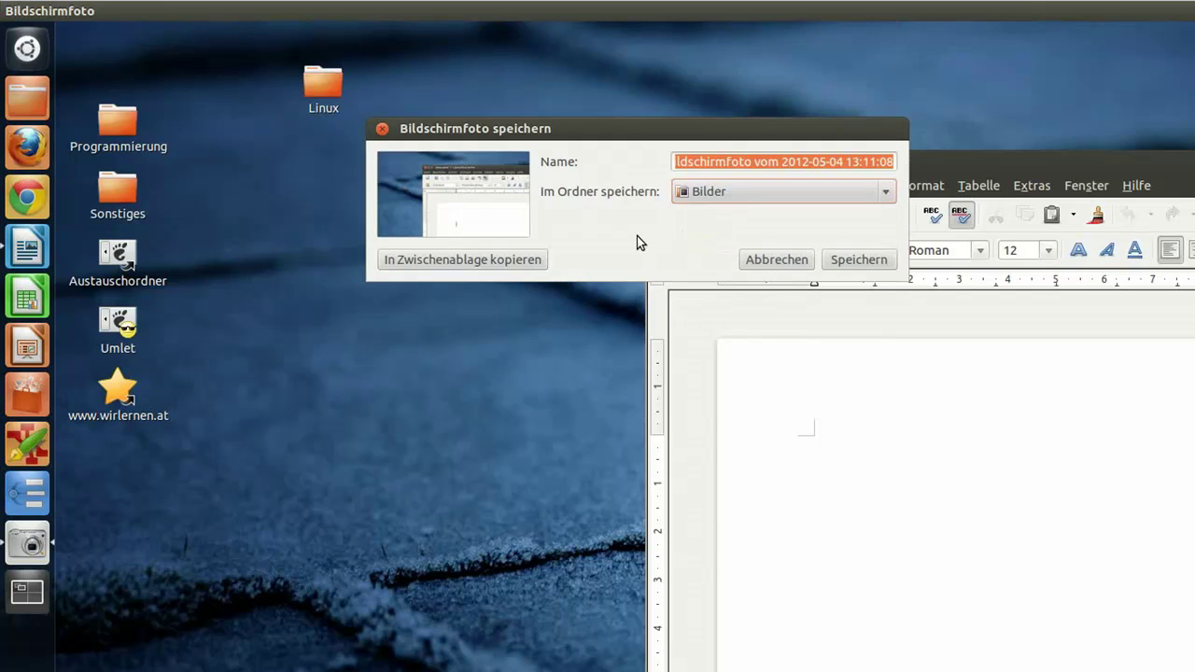
{"action": "left_click", "coordinate": [766, 260]}
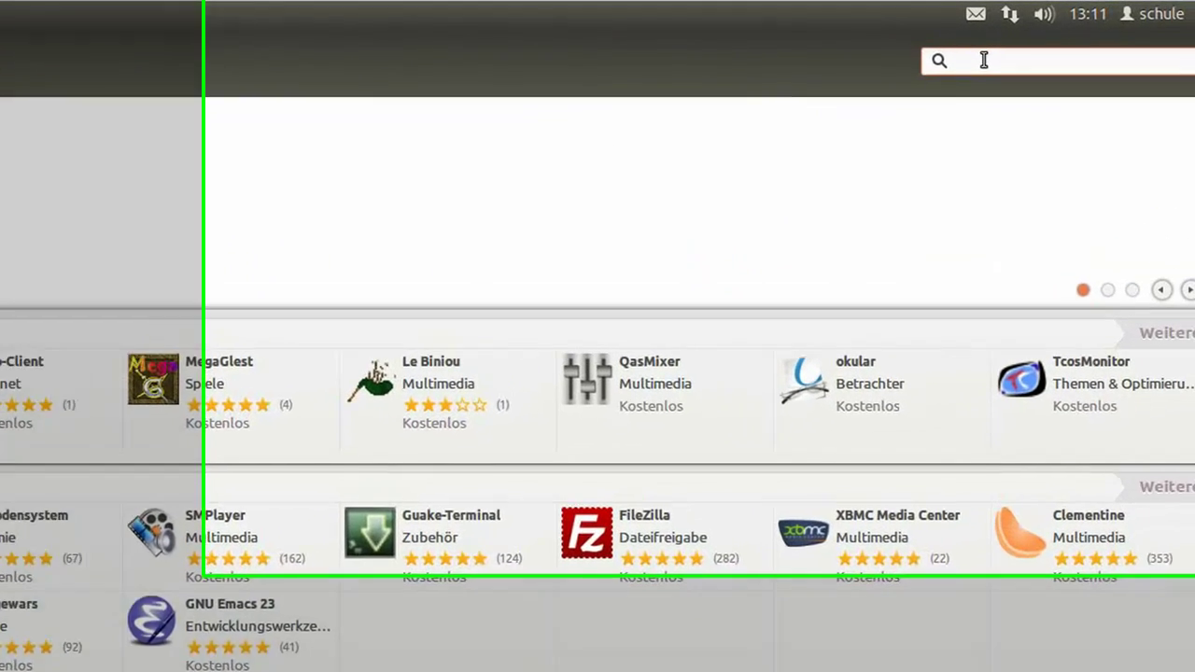
Step: Look up "shutter" in the Ubuntu Software-Center, select the Shutter entry and close the Software-Center
{"action": "type", "text": "shut"}
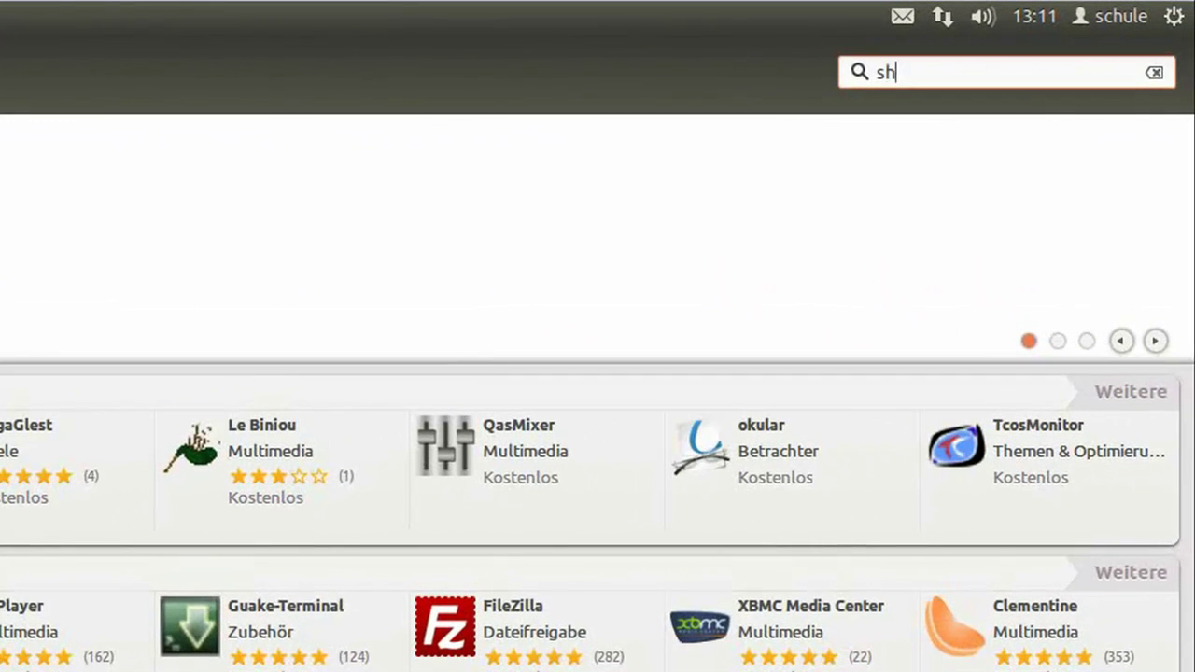
{"action": "type", "text": "ter"}
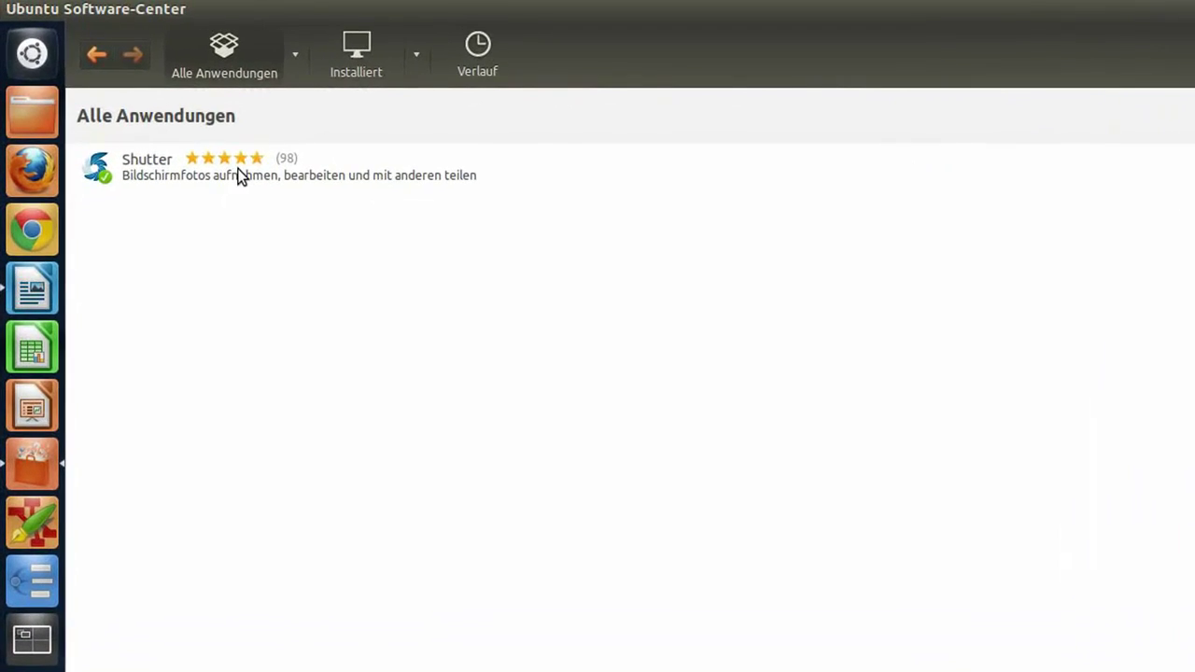
{"action": "left_click", "coordinate": [238, 170]}
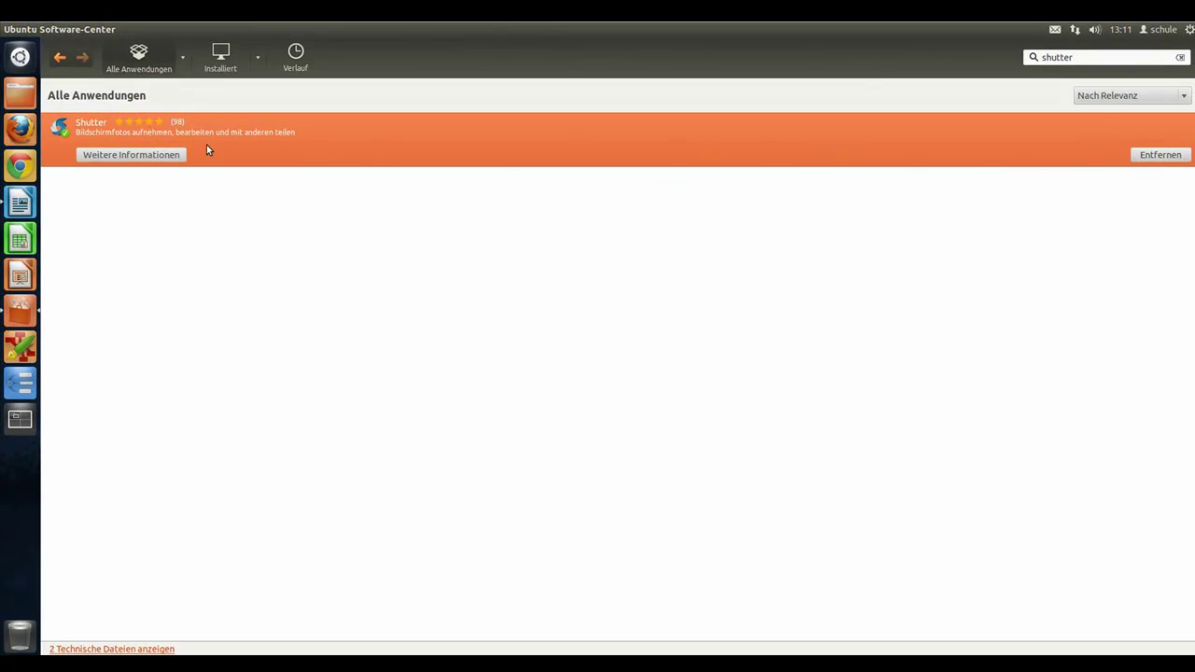
{"action": "mouse_move", "coordinate": [22, 32]}
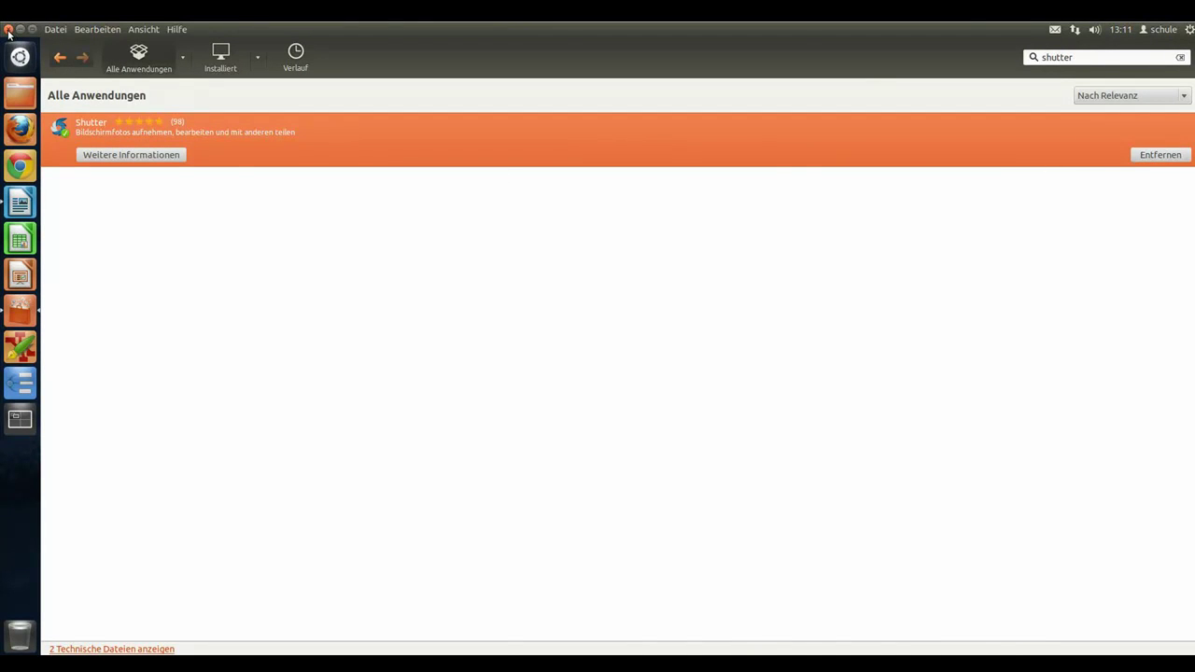
{"action": "left_click", "coordinate": [9, 30]}
Step: Search the Dash for "shutter", launch Shutter and move its window towards the middle of the desktop
{"action": "left_click", "coordinate": [19, 58]}
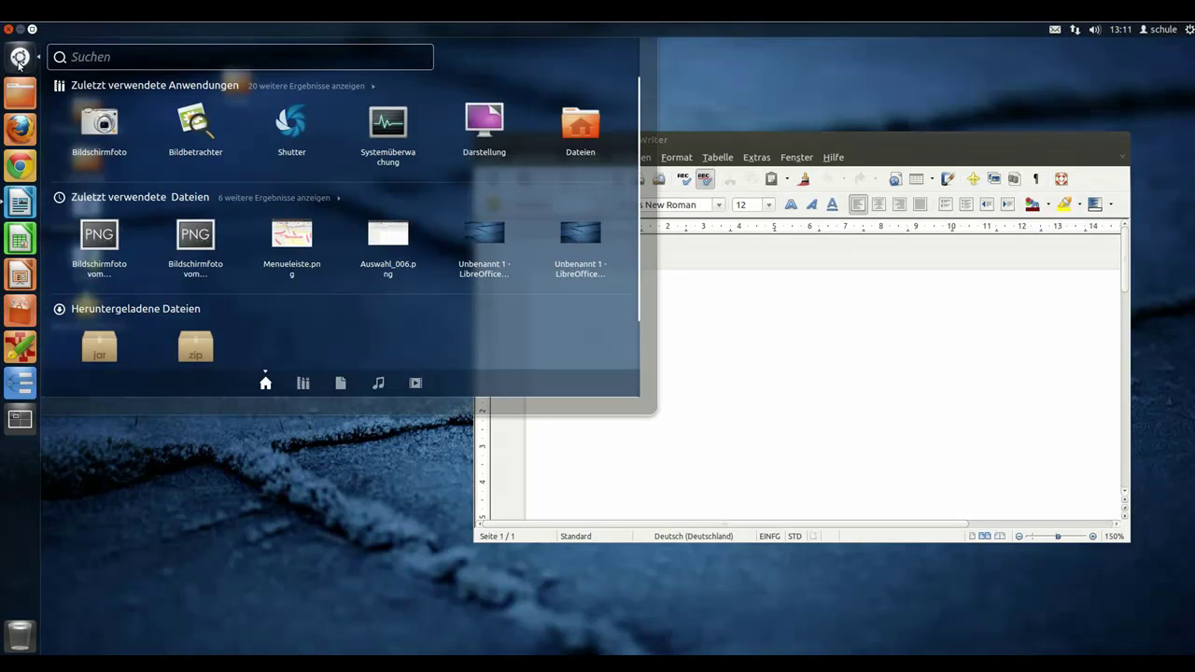
{"action": "type", "text": "shutter"}
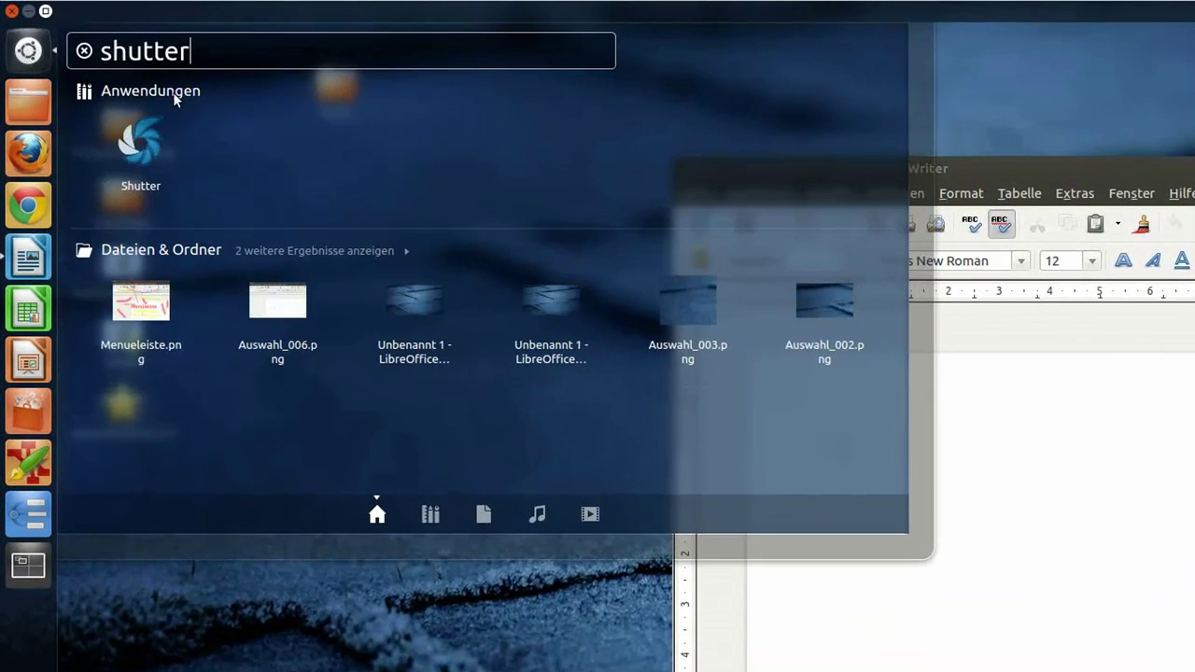
{"action": "left_click", "coordinate": [140, 142]}
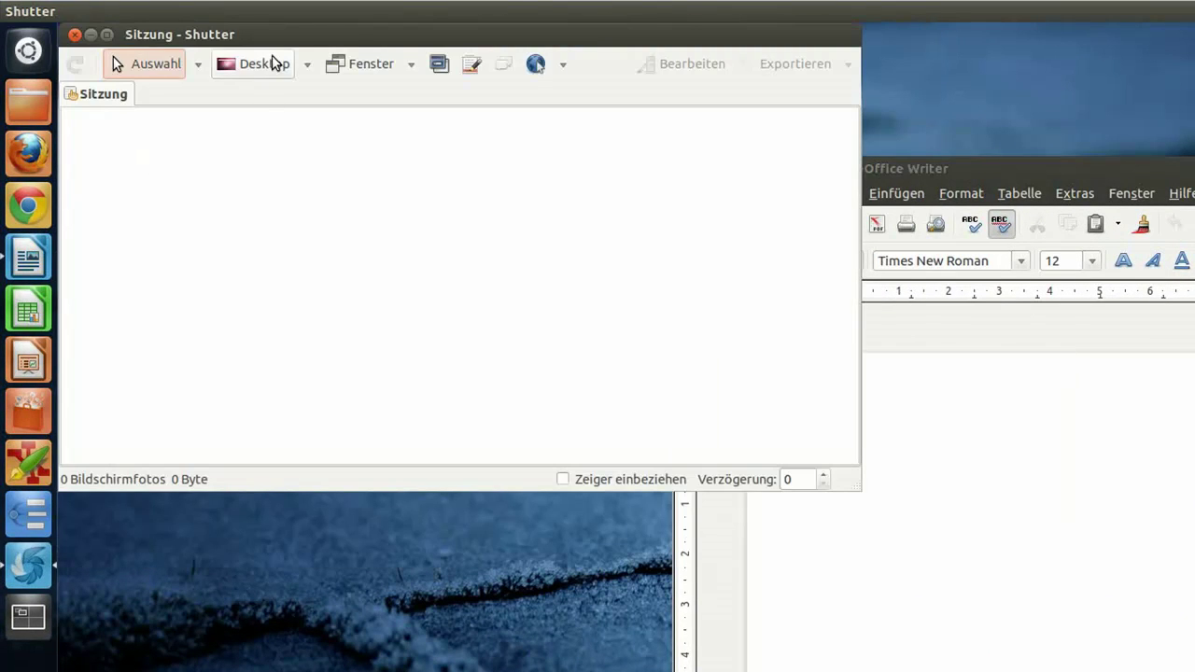
{"action": "left_click_drag", "start_coordinate": [279, 48], "coordinate": [731, 133]}
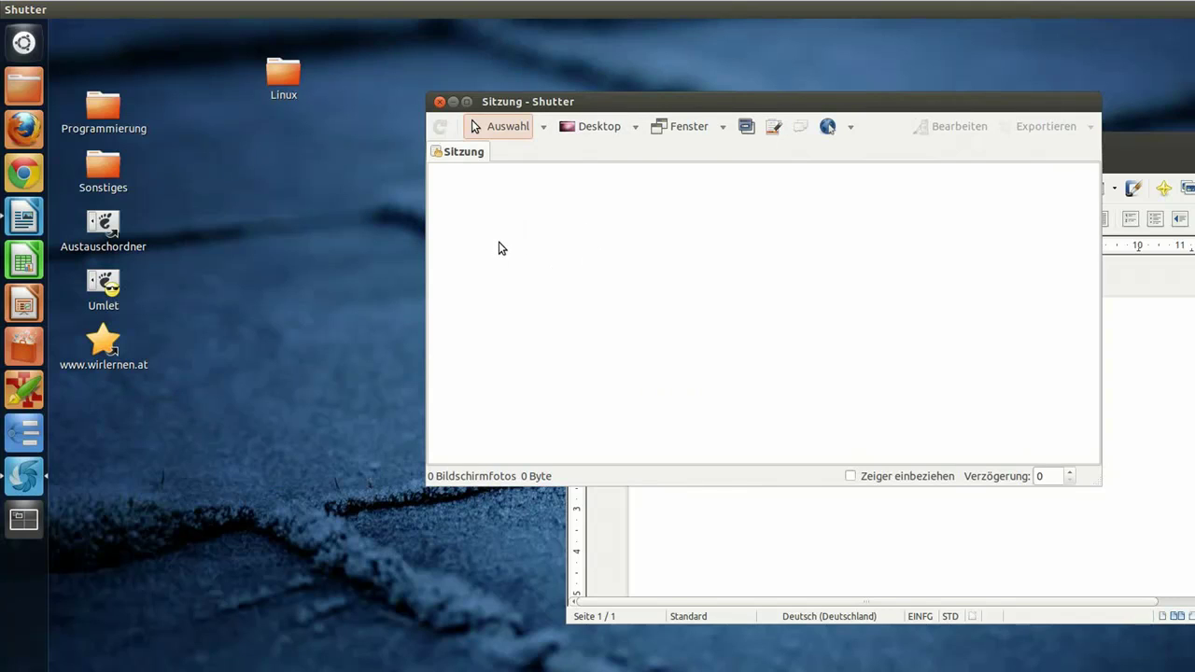
Step: Check the area selection tool options, and capture a rectangle about 982 x 611 pixels covering part of the desktop and the Writer window
{"action": "left_click", "coordinate": [542, 131]}
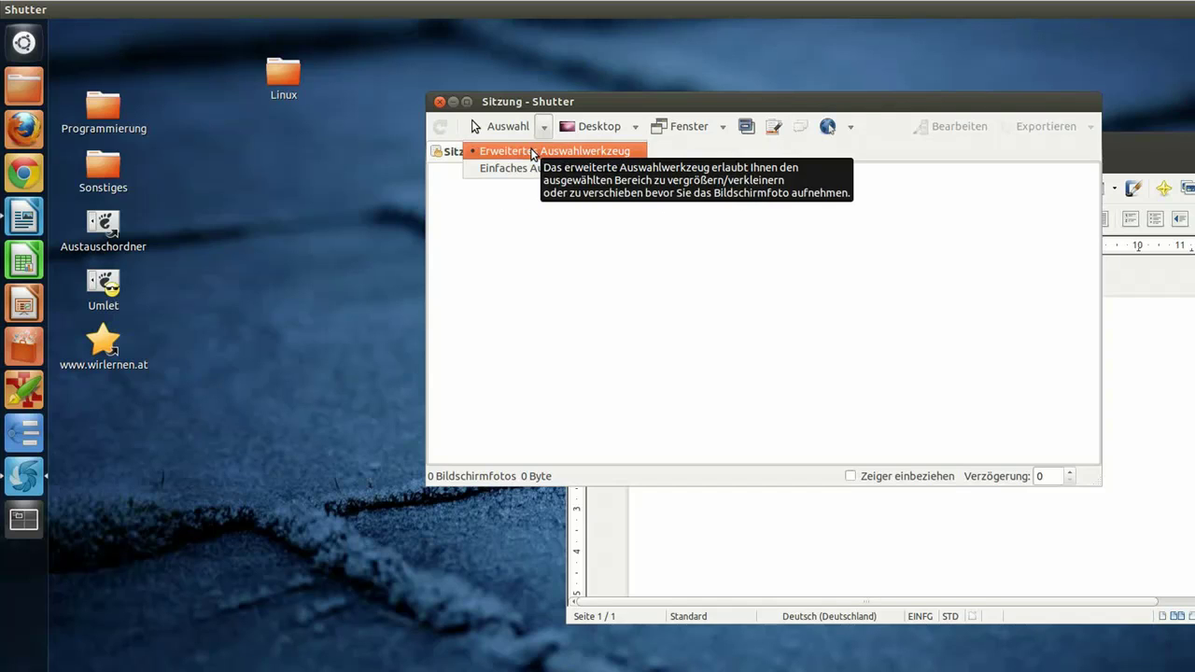
{"action": "left_click", "coordinate": [596, 112]}
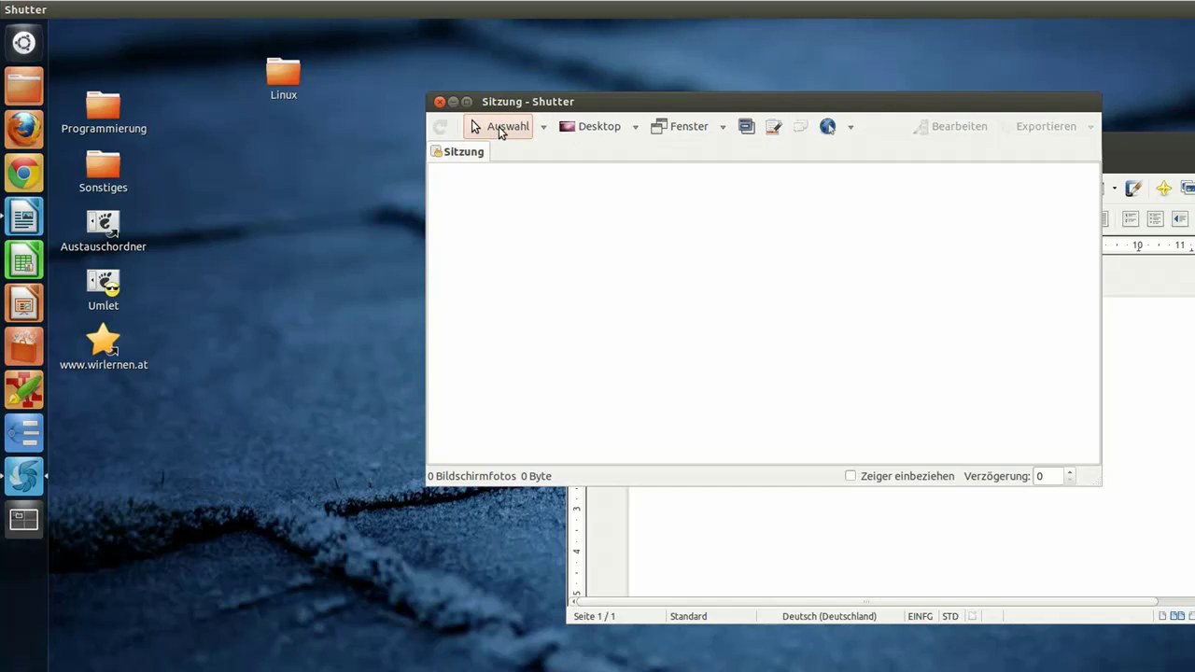
{"action": "left_click", "coordinate": [501, 131]}
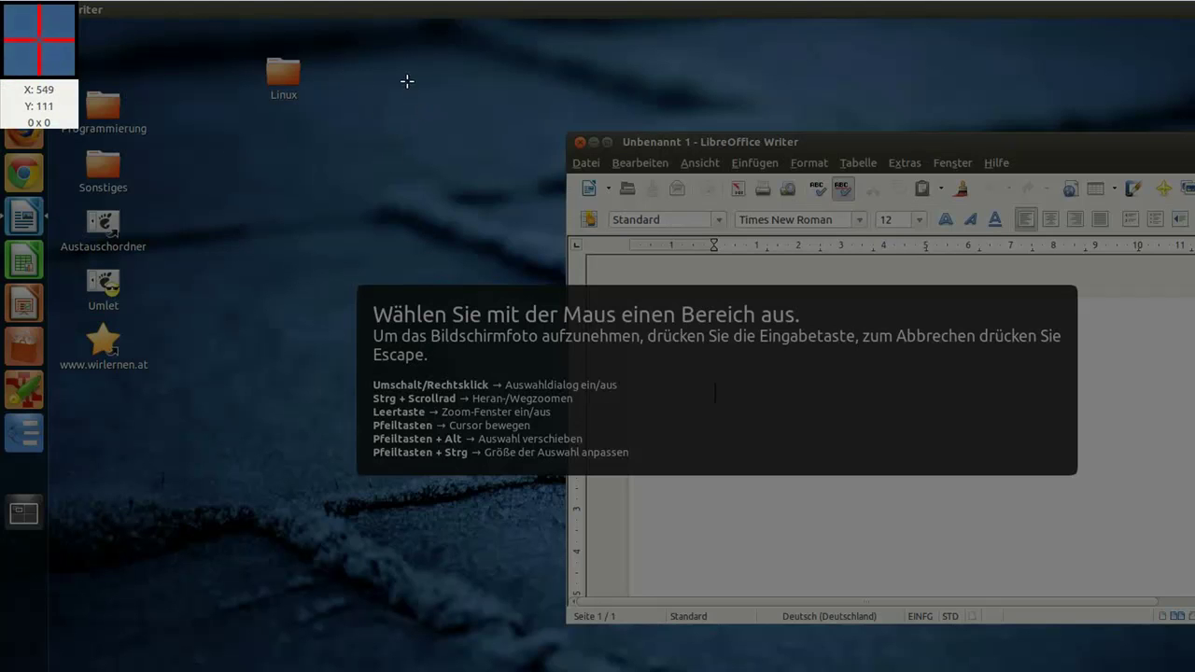
{"action": "left_click_drag", "start_coordinate": [318, 47], "coordinate": [1047, 500]}
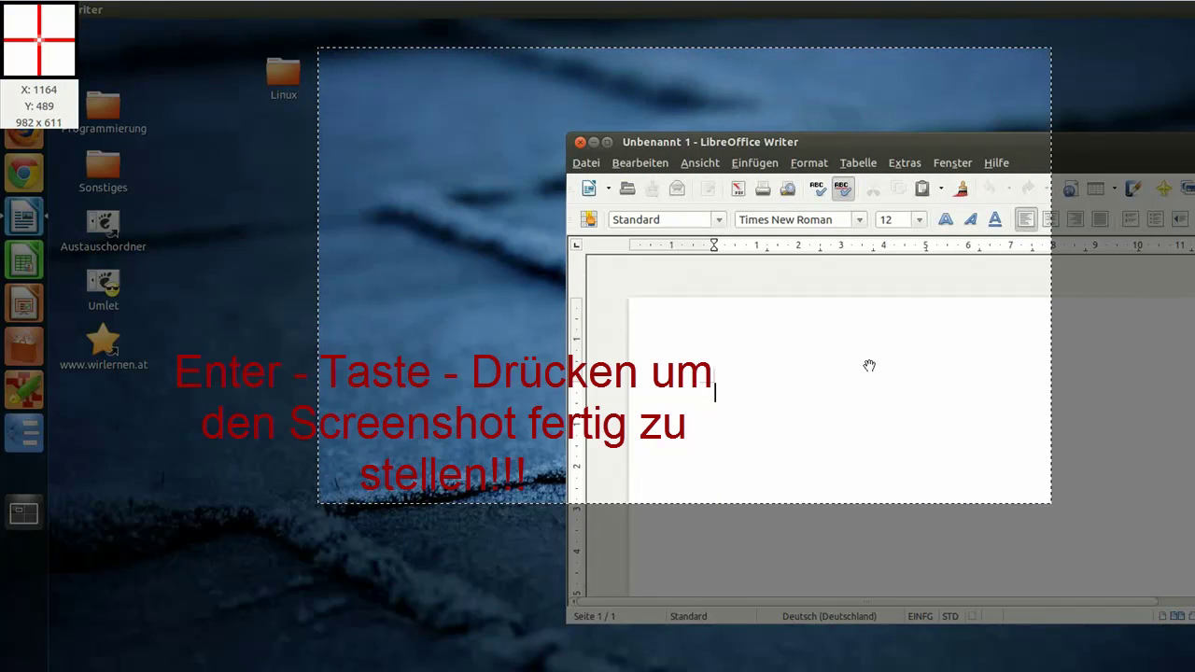
{"action": "key", "text": "Return"}
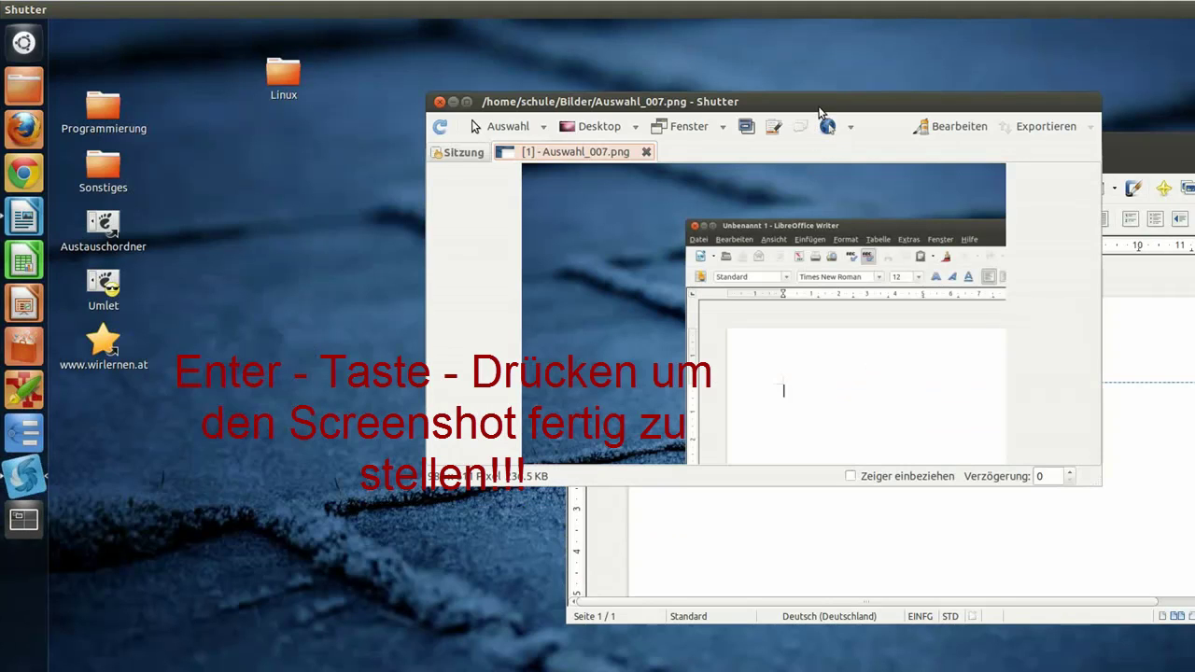
Step: Reposition and enlarge the Shutter window, and open the area capture in the DrawingTool for editing
{"action": "left_click_drag", "start_coordinate": [824, 122], "coordinate": [581, 82]}
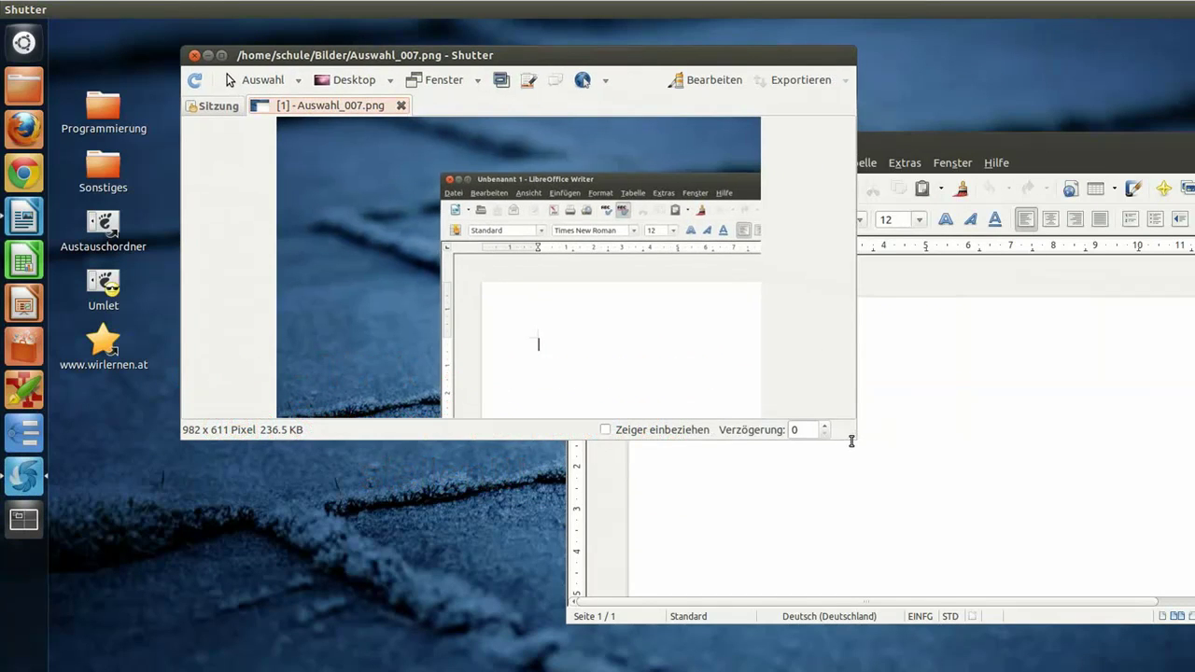
{"action": "left_click_drag", "start_coordinate": [854, 437], "coordinate": [1021, 508]}
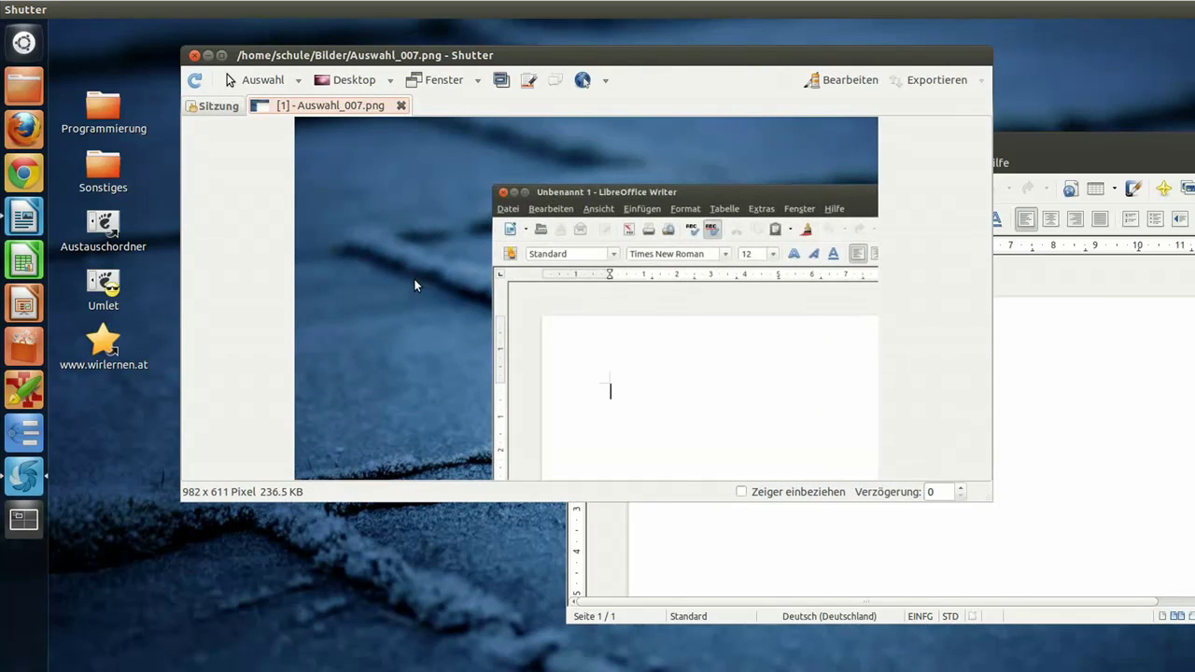
{"action": "left_click", "coordinate": [832, 82]}
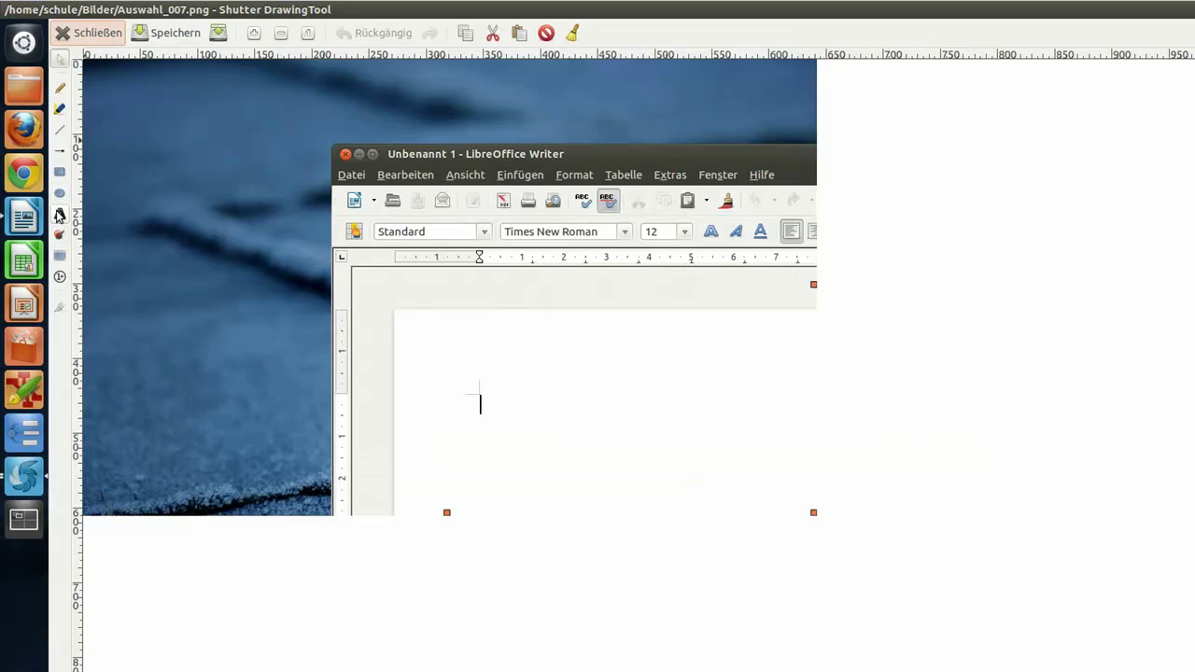
Step: Place a text box across the screenshot, and add the text "Menüleiste" below the pictured Writer toolbars
{"action": "left_click", "coordinate": [58, 215]}
{"action": "left_click_drag", "start_coordinate": [191, 273], "coordinate": [618, 409]}
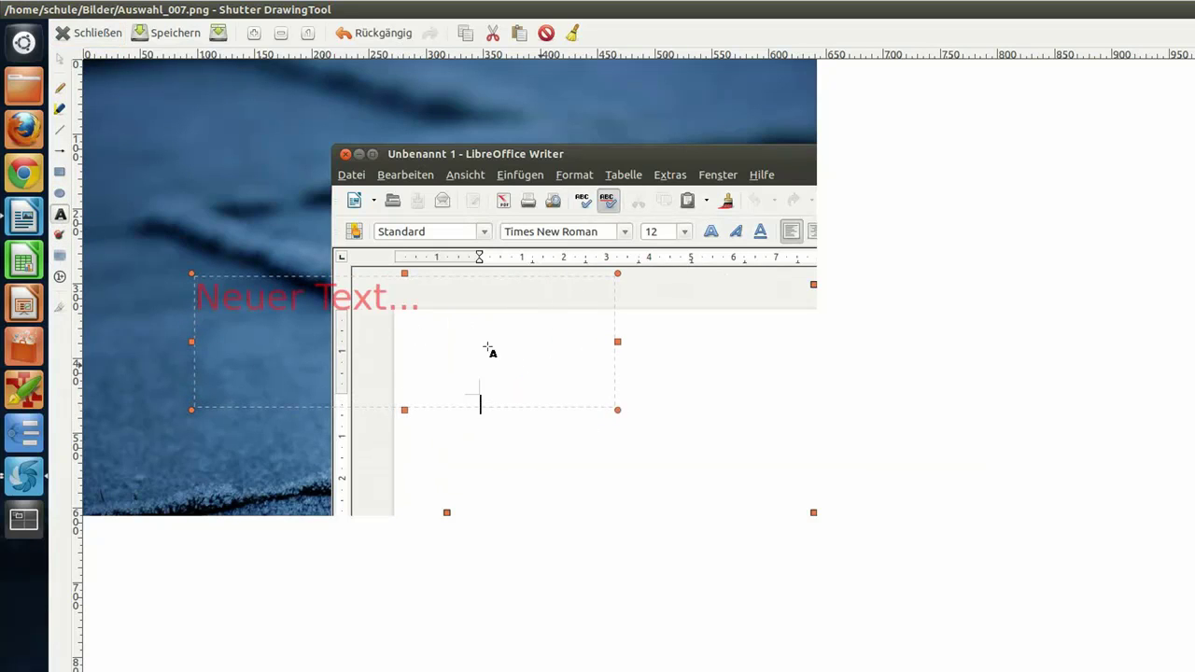
{"action": "left_click", "coordinate": [332, 304]}
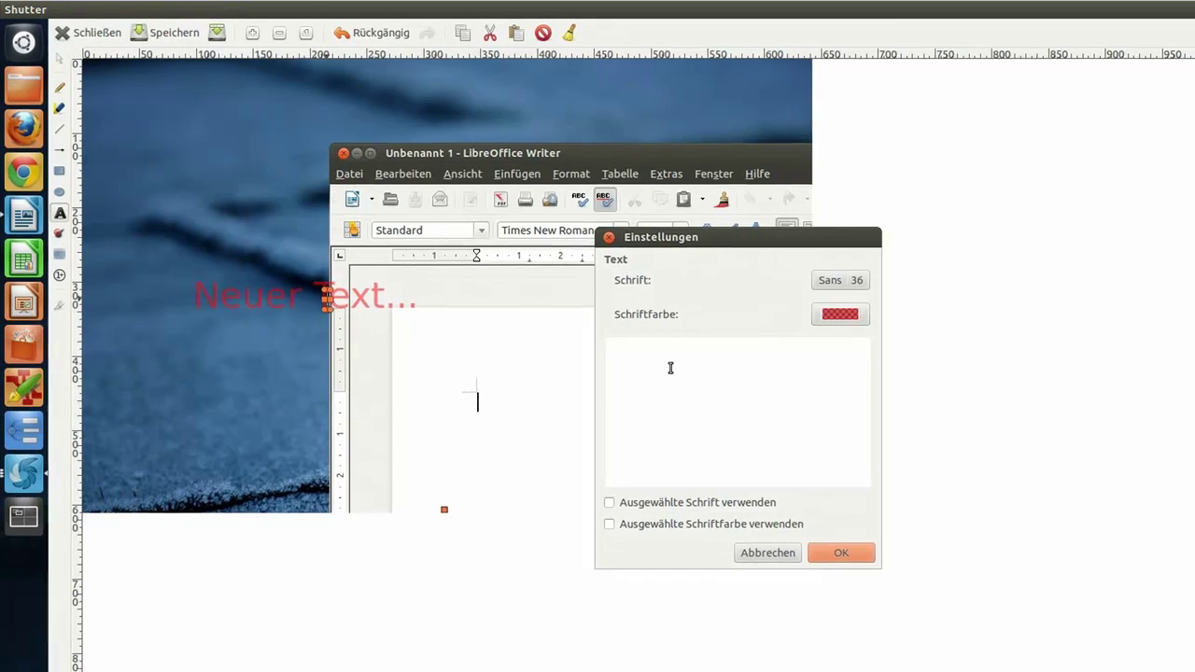
{"action": "type", "text": "Men"}
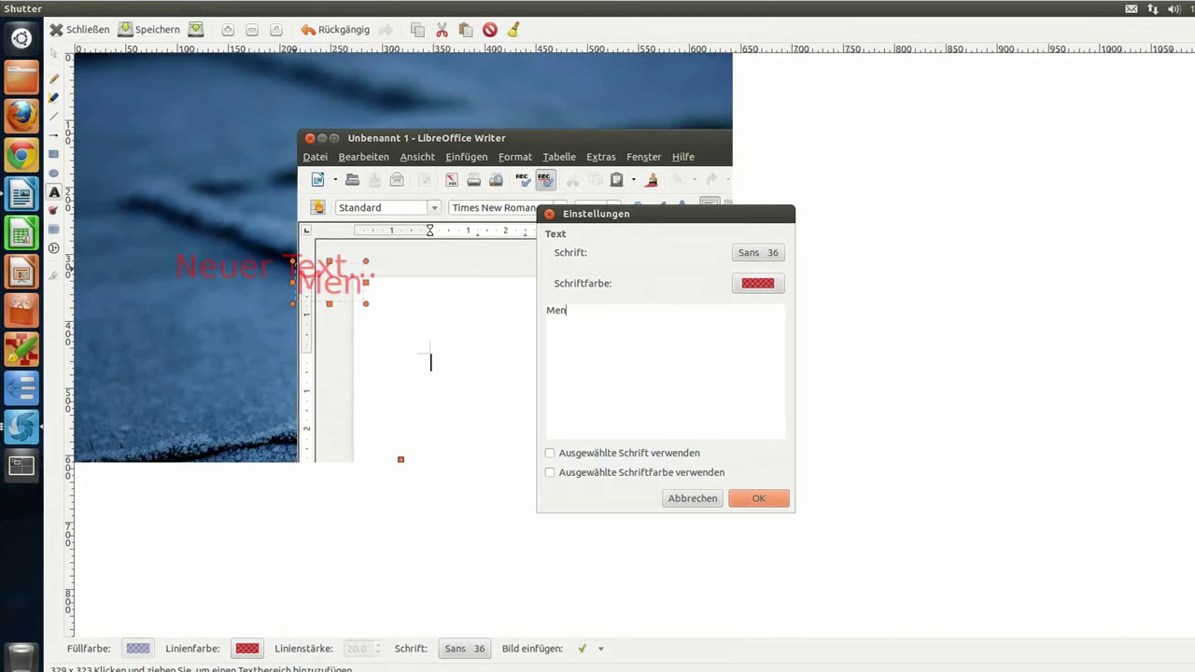
{"action": "type", "text": "üleis"}
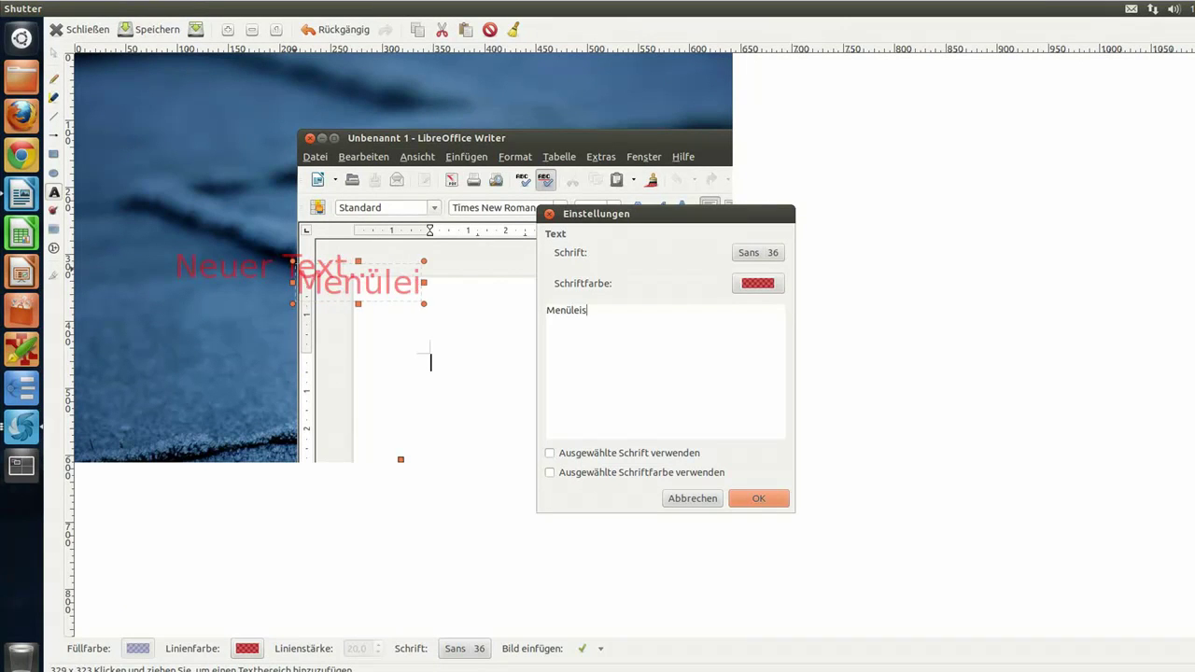
{"action": "type", "text": "te"}
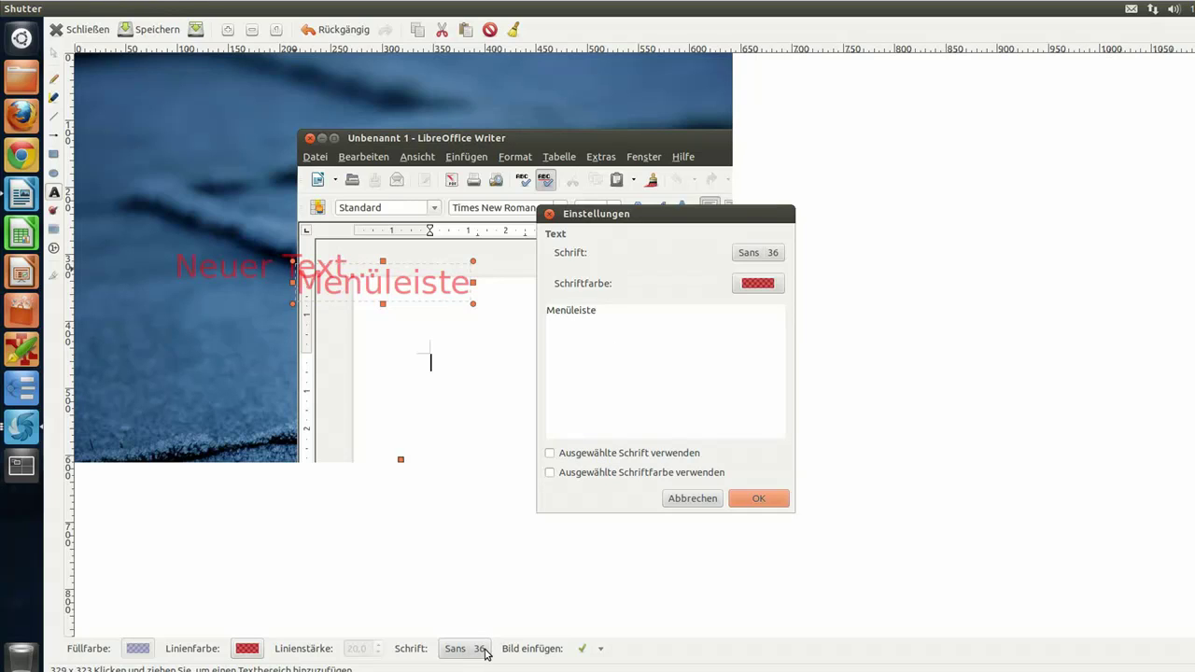
Step: Set the Menüleiste text's font to Arial Standard at size 48, and confirm the text settings
{"action": "left_click", "coordinate": [760, 255]}
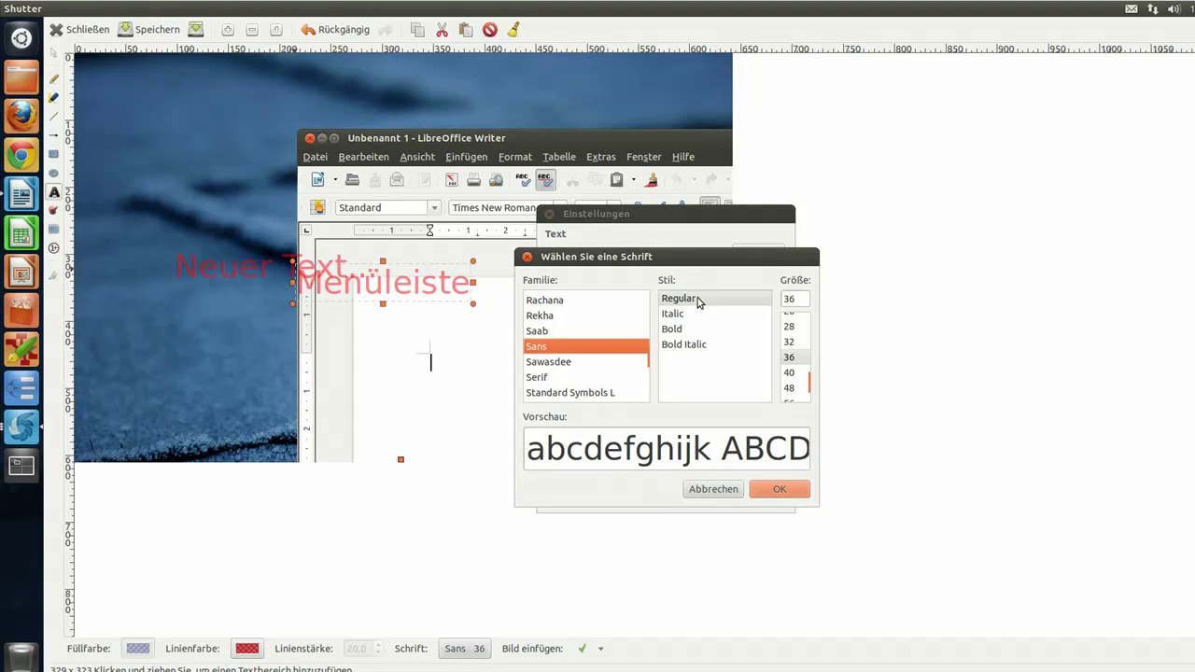
{"action": "mouse_move", "coordinate": [641, 351]}
{"action": "scroll", "coordinate": [580, 331], "scroll_direction": "up", "scroll_amount": 15}
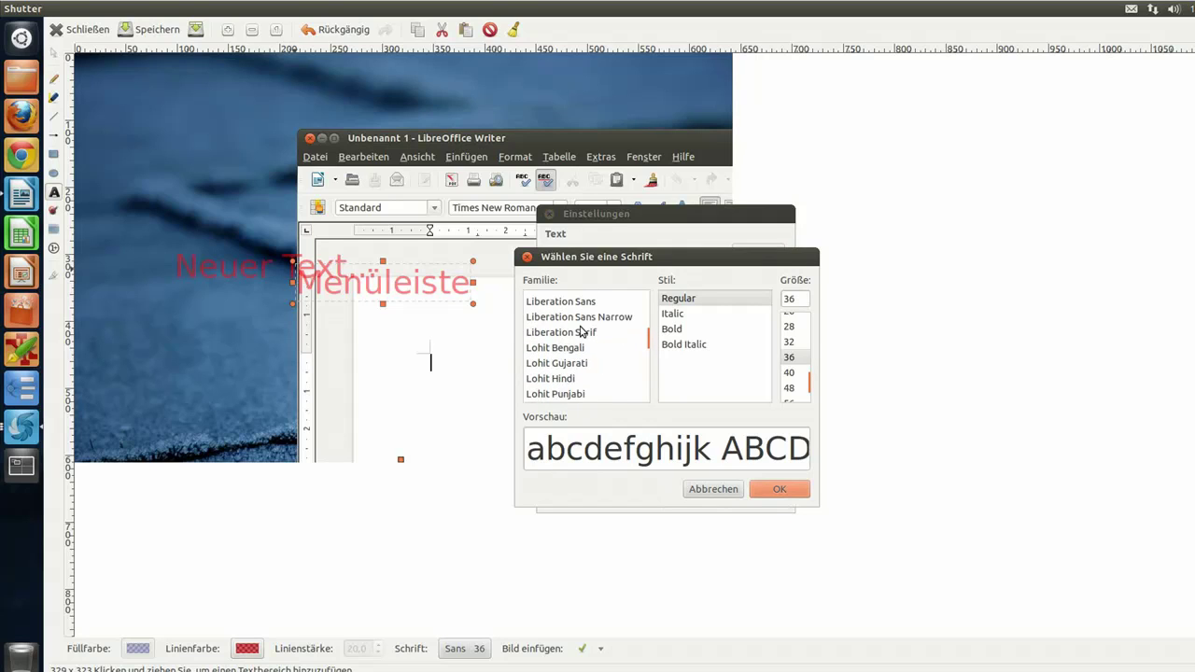
{"action": "scroll", "coordinate": [579, 332], "scroll_direction": "up", "scroll_amount": 15}
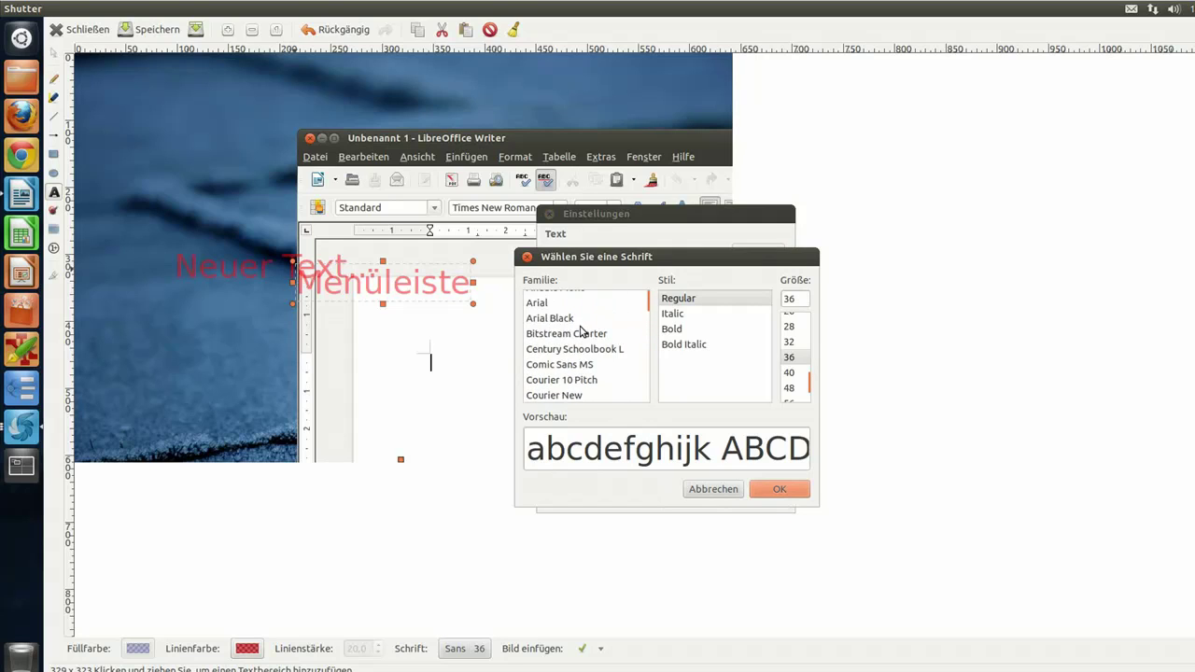
{"action": "left_click", "coordinate": [547, 315]}
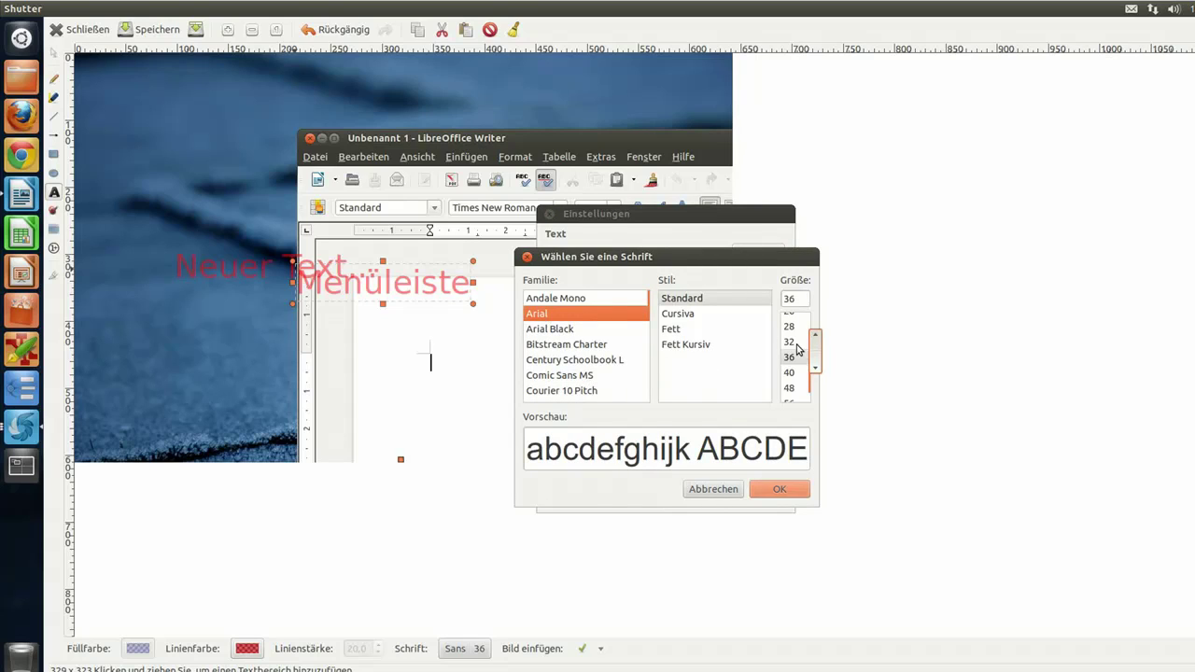
{"action": "left_click", "coordinate": [789, 387]}
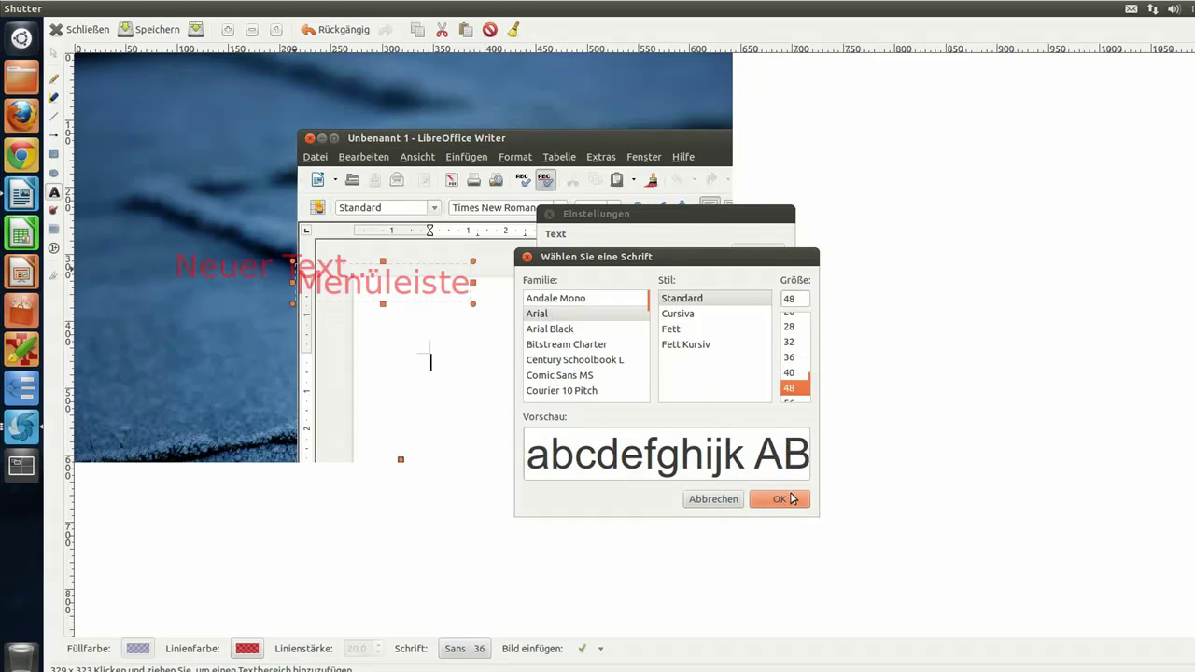
{"action": "left_click", "coordinate": [790, 498]}
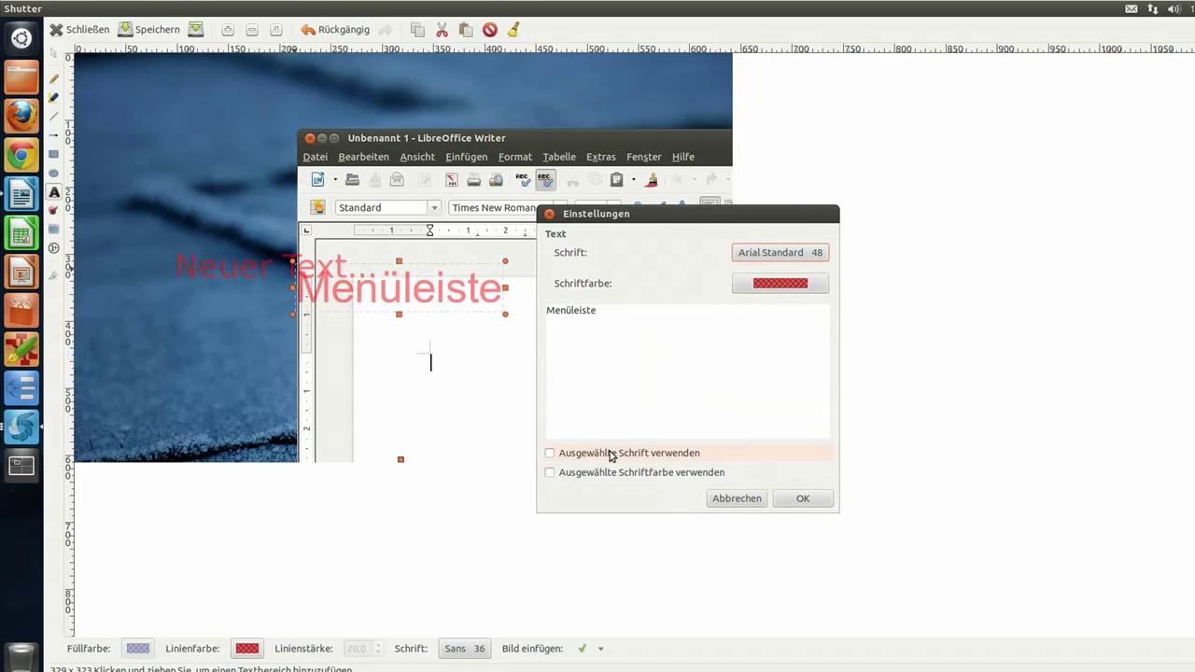
{"action": "left_click", "coordinate": [803, 498]}
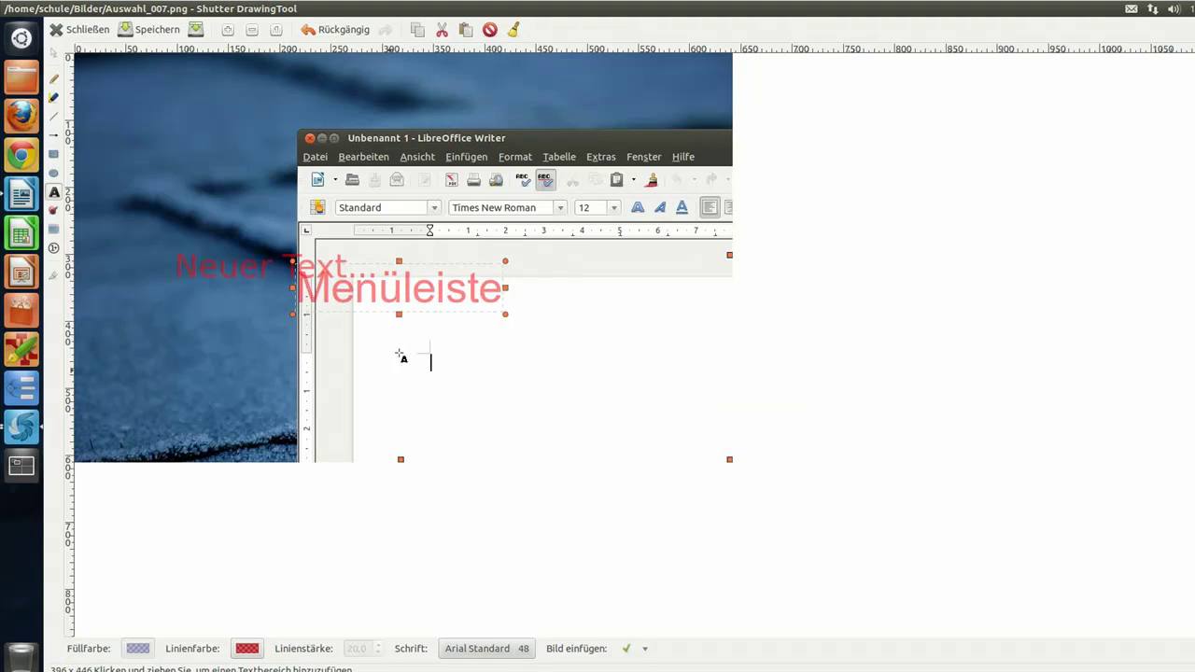
Step: Add another placeholder text box over the desktop area beside the pictured Writer window, and cancel the extra text entry
{"action": "left_click_drag", "start_coordinate": [155, 250], "coordinate": [191, 161]}
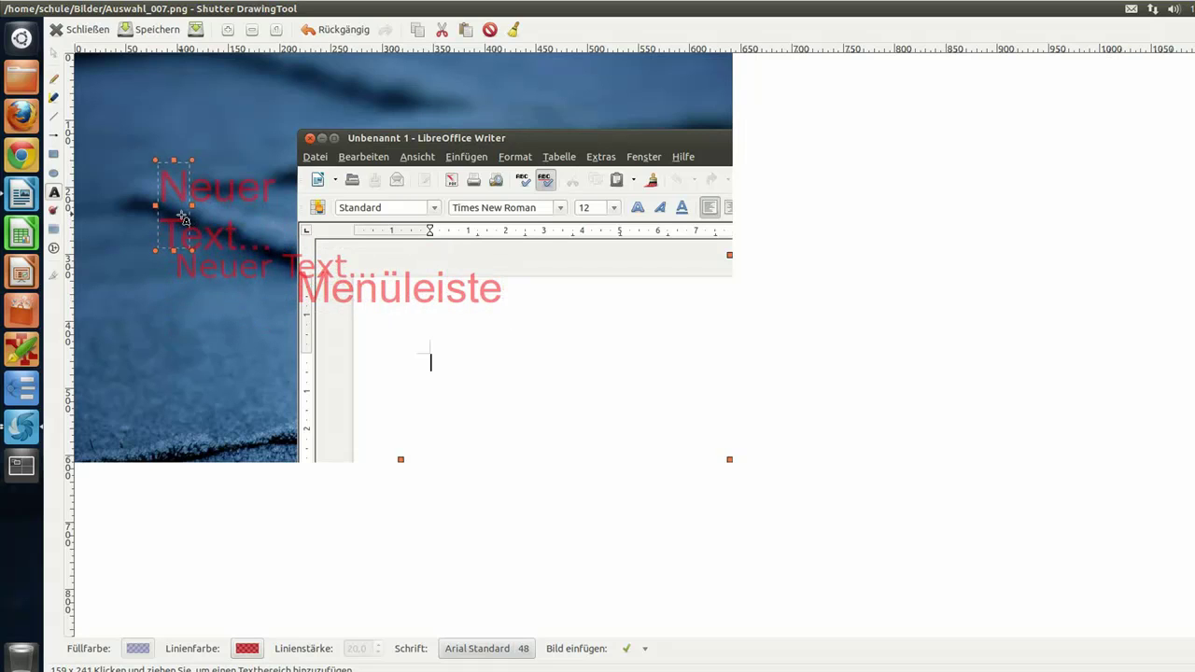
{"action": "left_click", "coordinate": [182, 217]}
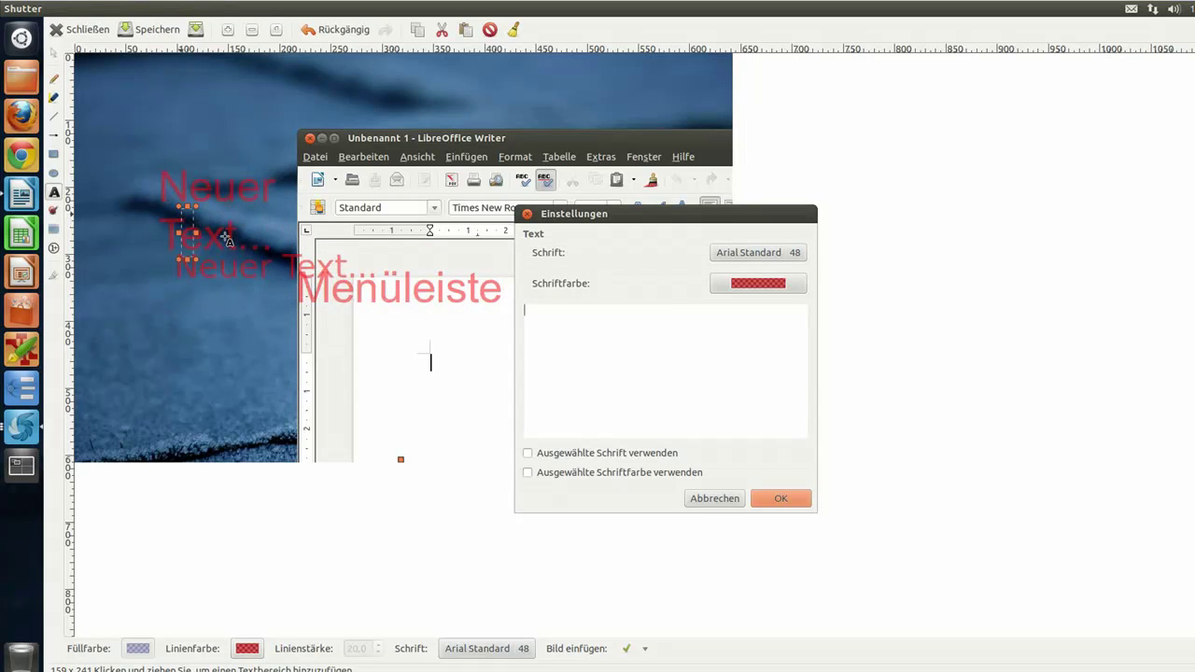
{"action": "left_click", "coordinate": [714, 499]}
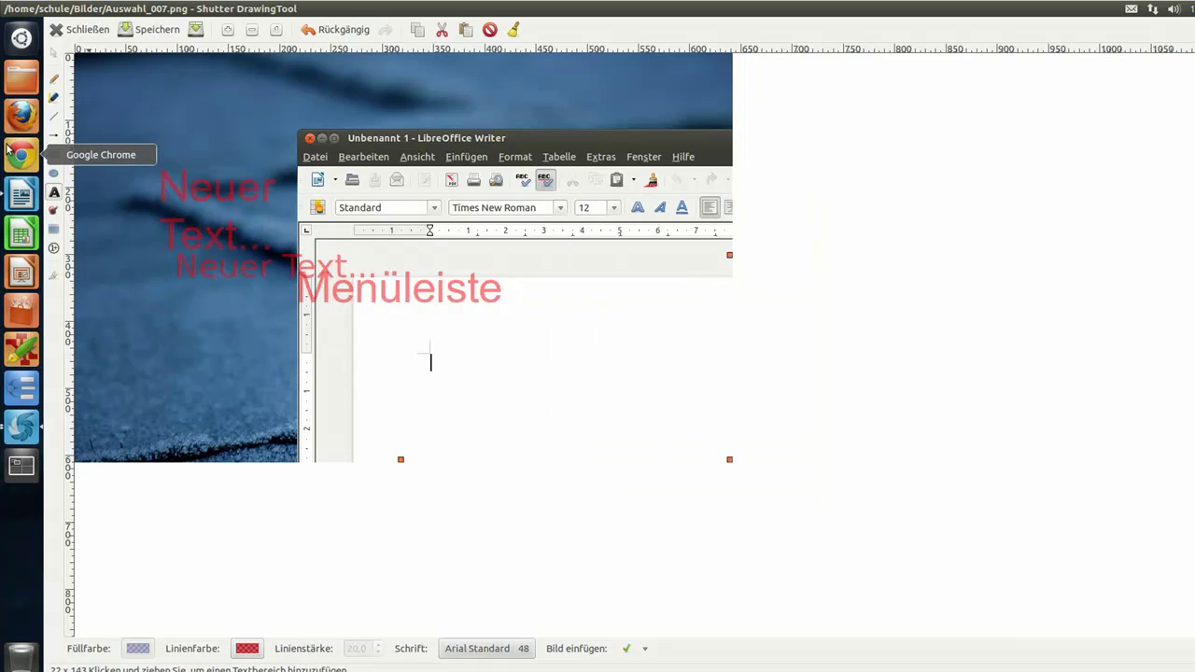
Step: Draw a red arrow from the Menüleiste text up towards the pictured Writer menu bar
{"action": "left_click", "coordinate": [53, 134]}
{"action": "left_click_drag", "start_coordinate": [419, 271], "coordinate": [430, 173]}
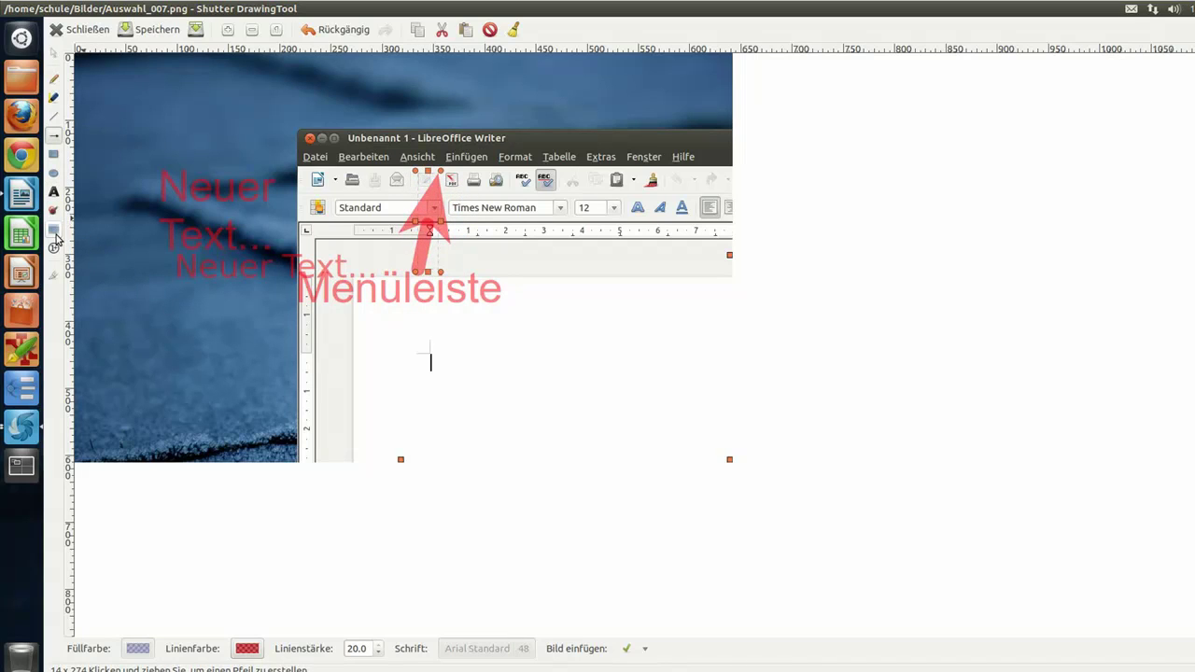
Step: Mark the pictured Writer page with four horizontal yellow highlighter strokes and one vertical stroke reaching up to the ruler
{"action": "left_click", "coordinate": [59, 103]}
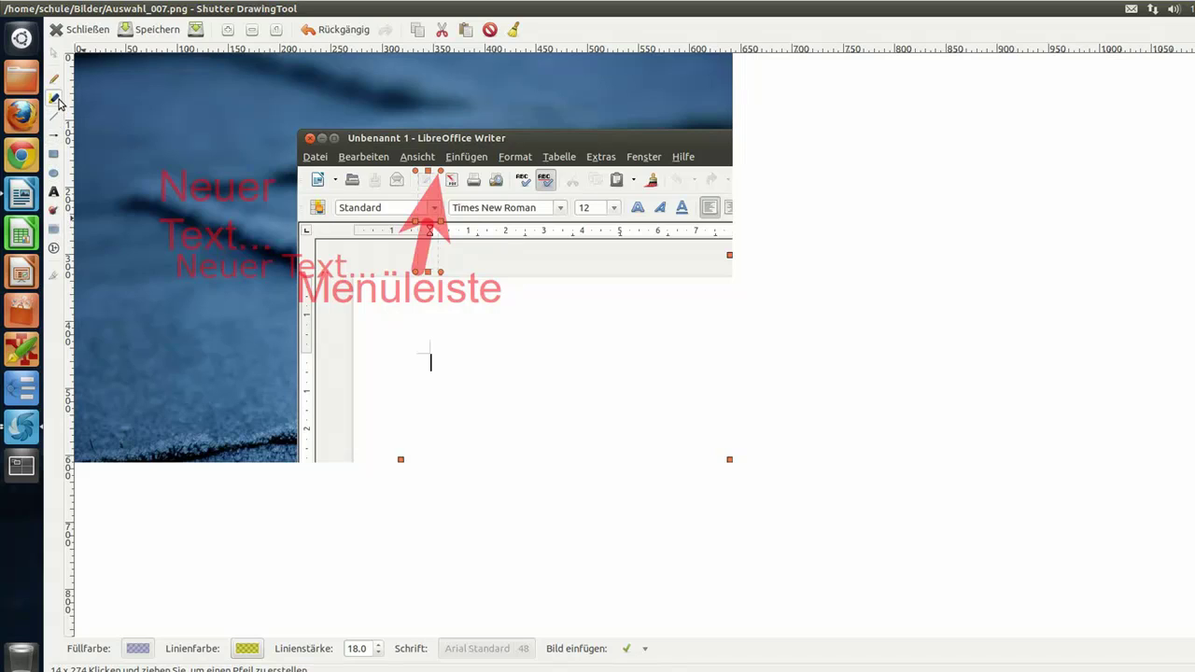
{"action": "left_click_drag", "start_coordinate": [332, 355], "coordinate": [397, 355]}
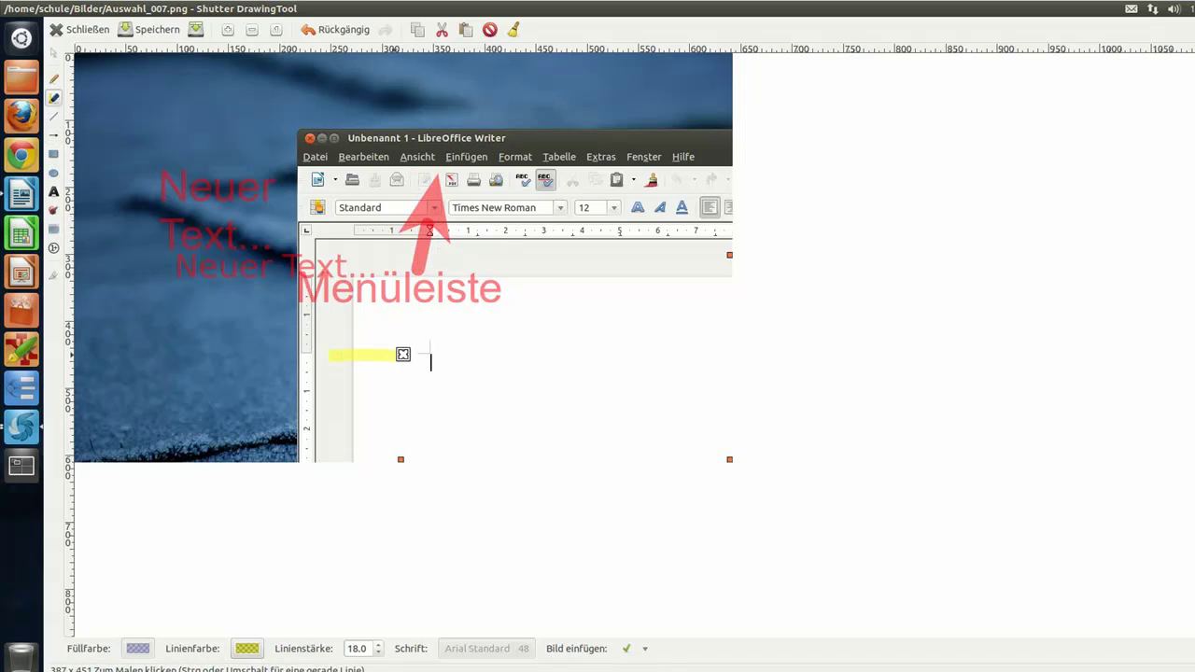
{"action": "left_click_drag", "start_coordinate": [522, 353], "coordinate": [547, 350]}
{"action": "left_click_drag", "start_coordinate": [470, 326], "coordinate": [584, 326]}
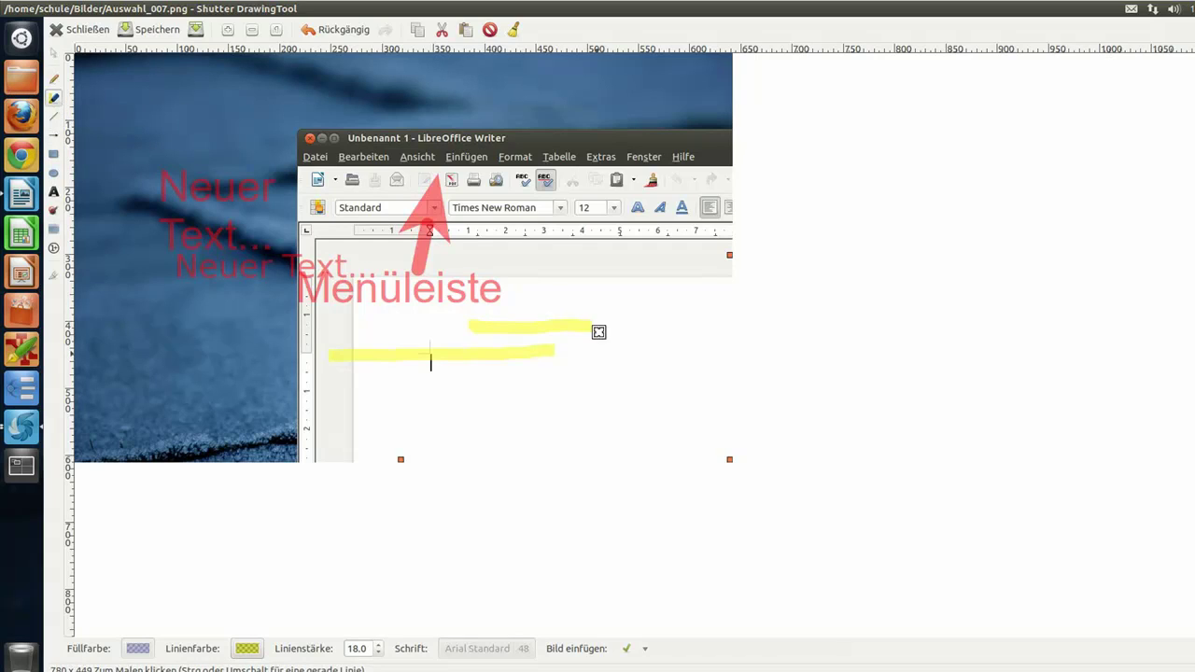
{"action": "left_click_drag", "start_coordinate": [586, 299], "coordinate": [695, 299]}
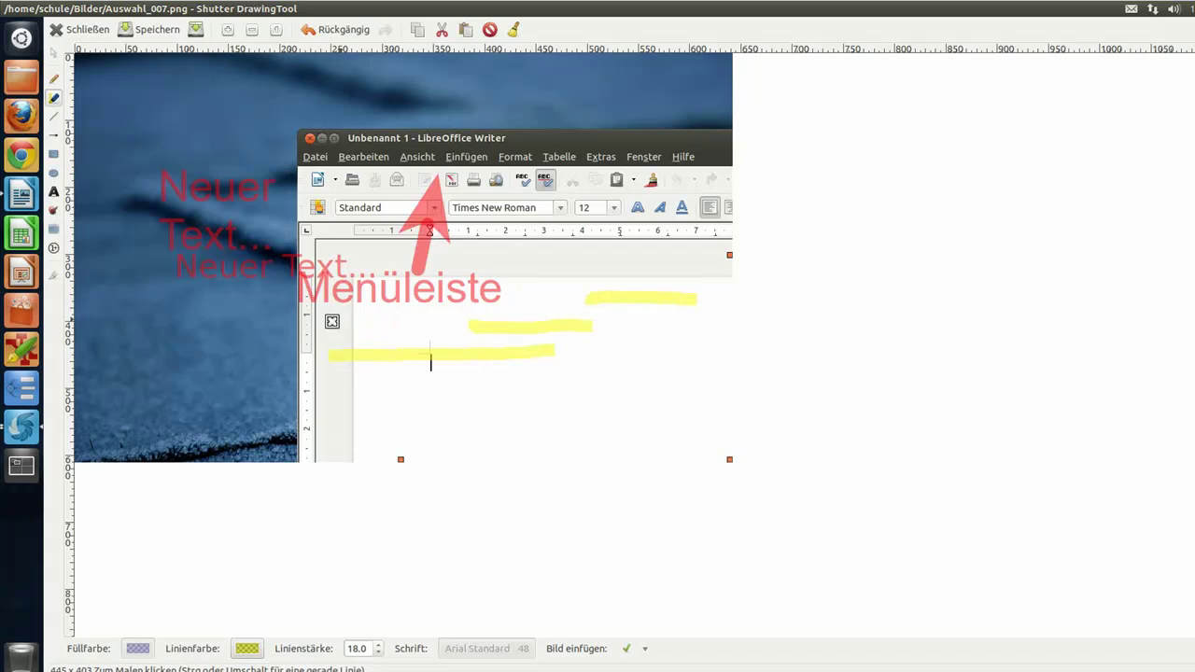
{"action": "left_click_drag", "start_coordinate": [332, 323], "coordinate": [522, 325]}
{"action": "left_click_drag", "start_coordinate": [532, 231], "coordinate": [528, 320]}
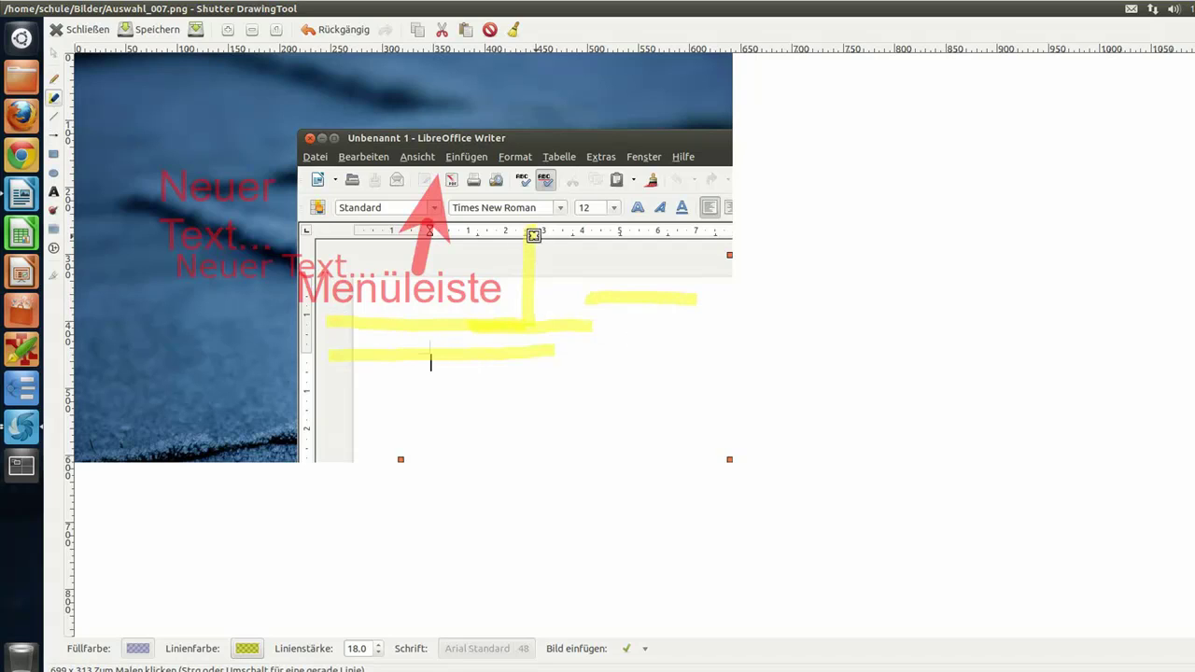
Step: Draw a red freehand line zigzagging across the yellow strokes up to the ruler, and reduce its line width to 11.6
{"action": "left_click", "coordinate": [51, 82]}
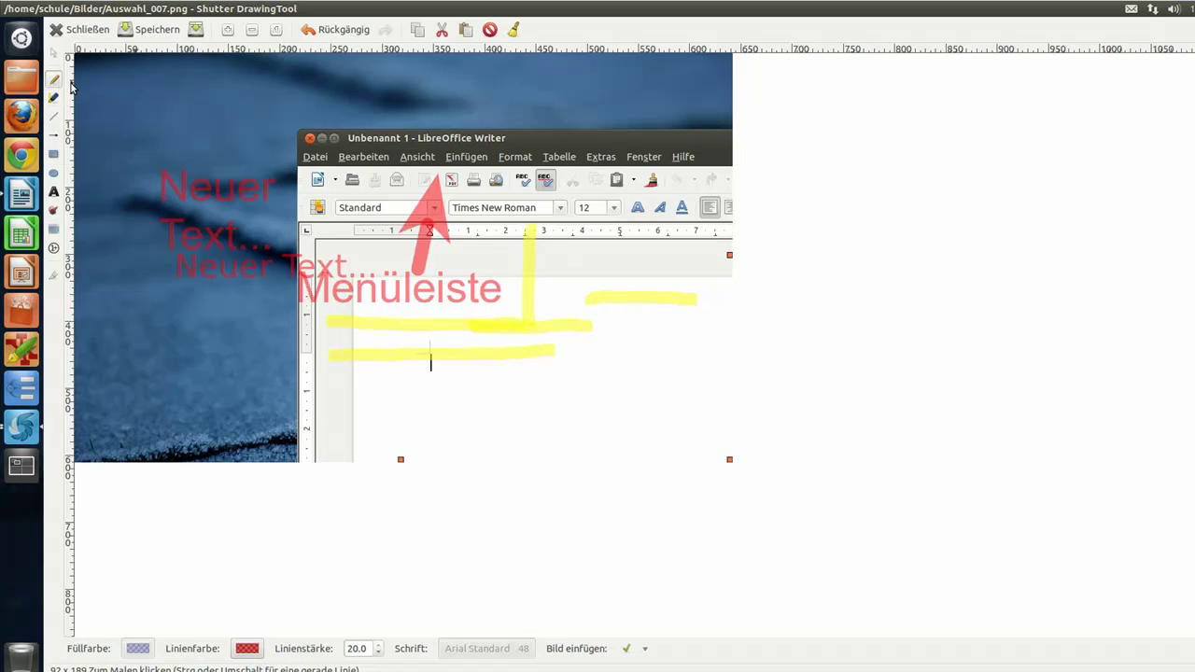
{"action": "mouse_move", "coordinate": [432, 392]}
{"action": "left_mouse_down"}
{"action": "mouse_move", "coordinate": [520, 361]}
{"action": "mouse_move", "coordinate": [529, 320]}
{"action": "left_mouse_up"}
{"action": "left_click_drag", "start_coordinate": [644, 299], "coordinate": [605, 239]}
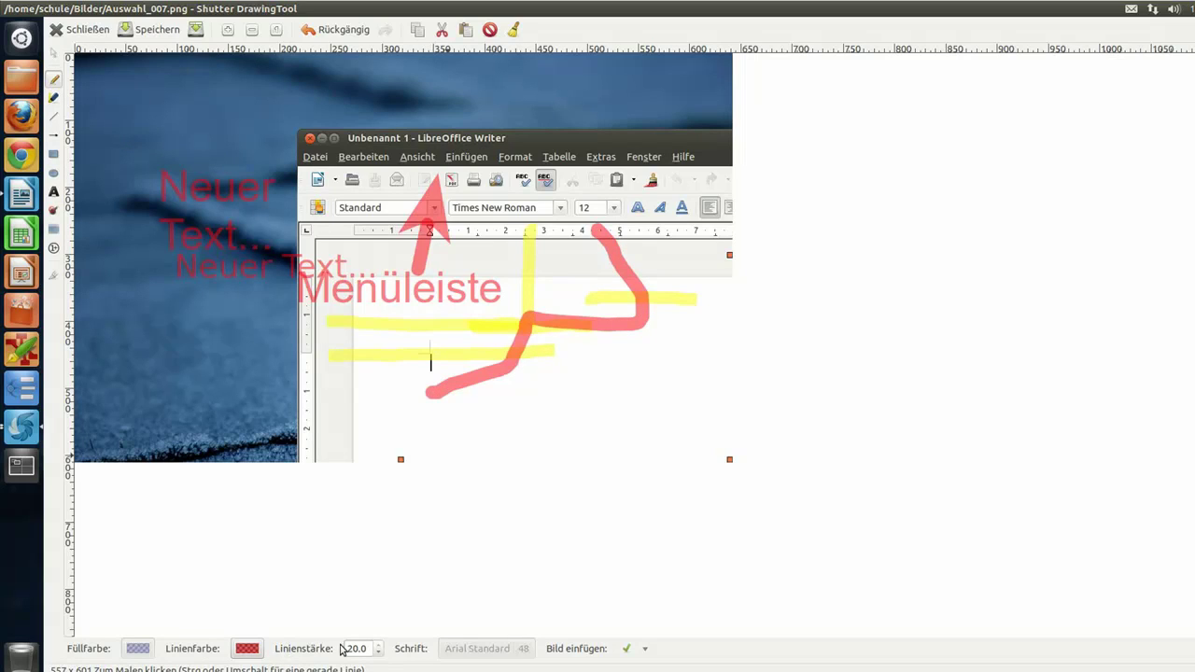
{"action": "left_click", "coordinate": [378, 653]}
{"action": "left_click", "coordinate": [378, 653]}
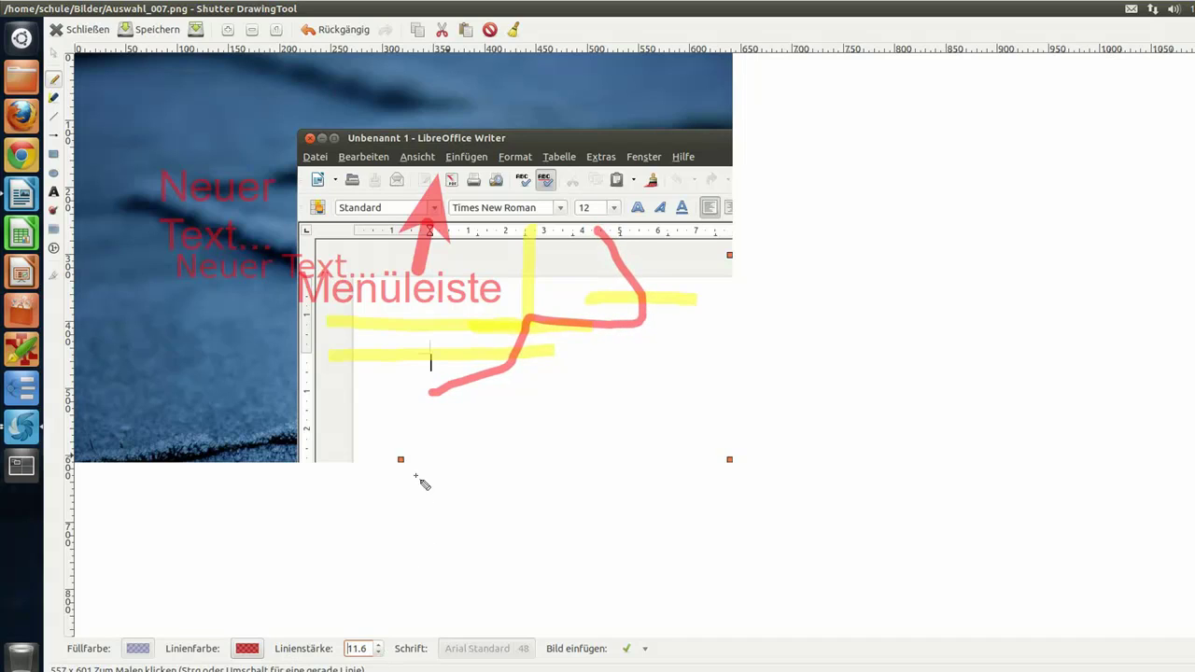